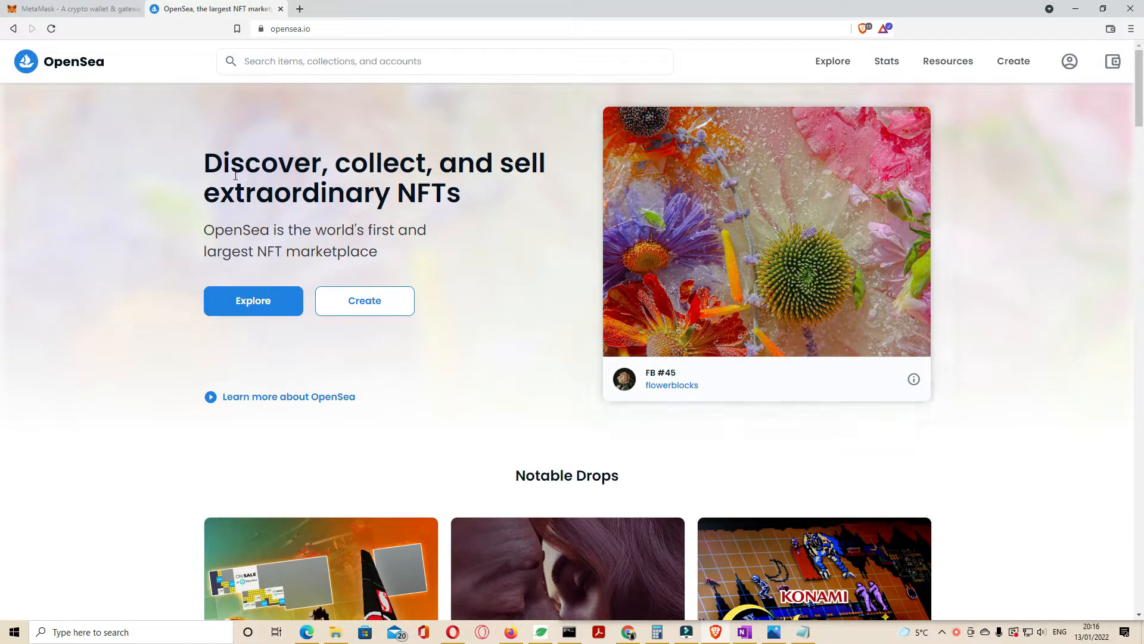
Step: Install MetaMask into Brave from its Chrome Web Store listing via MetaMask's download page
click(273, 28)
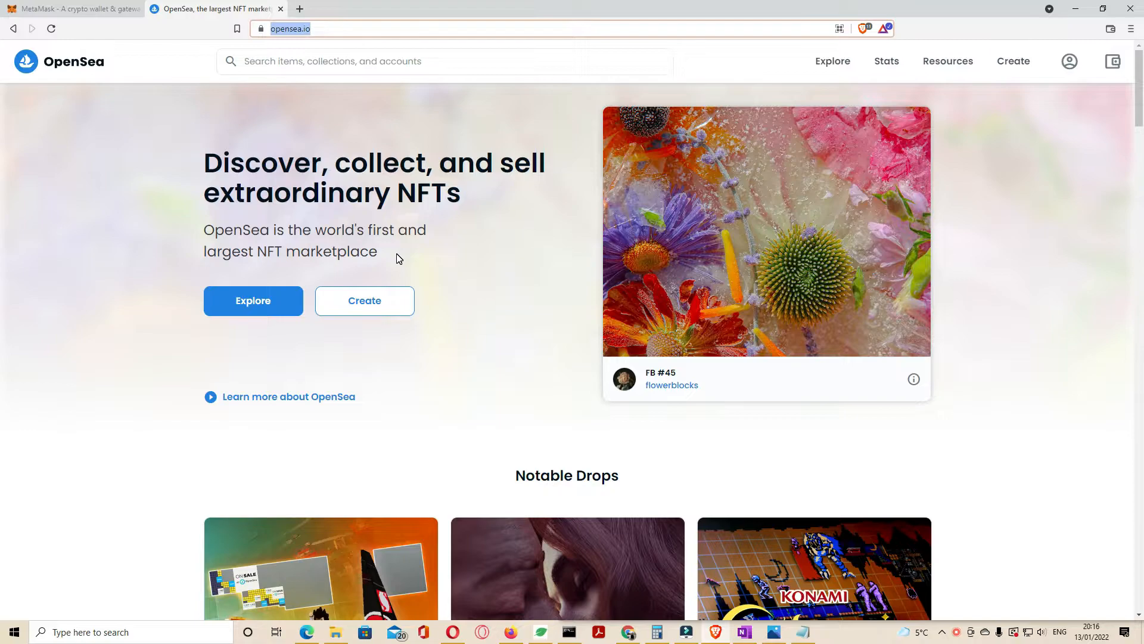
click(85, 12)
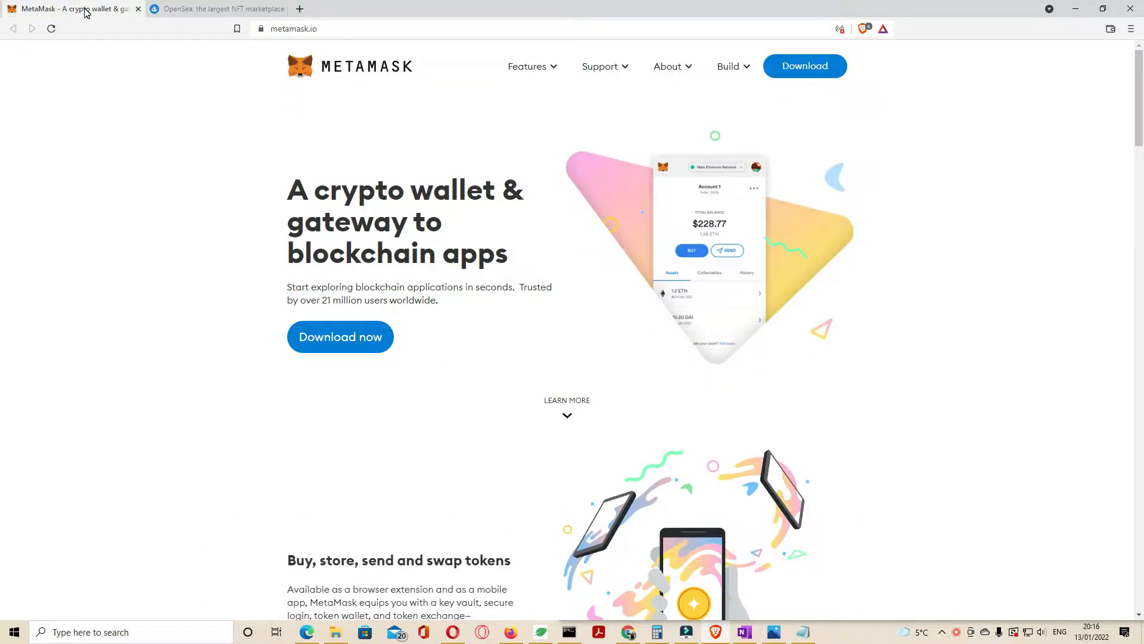
click(803, 69)
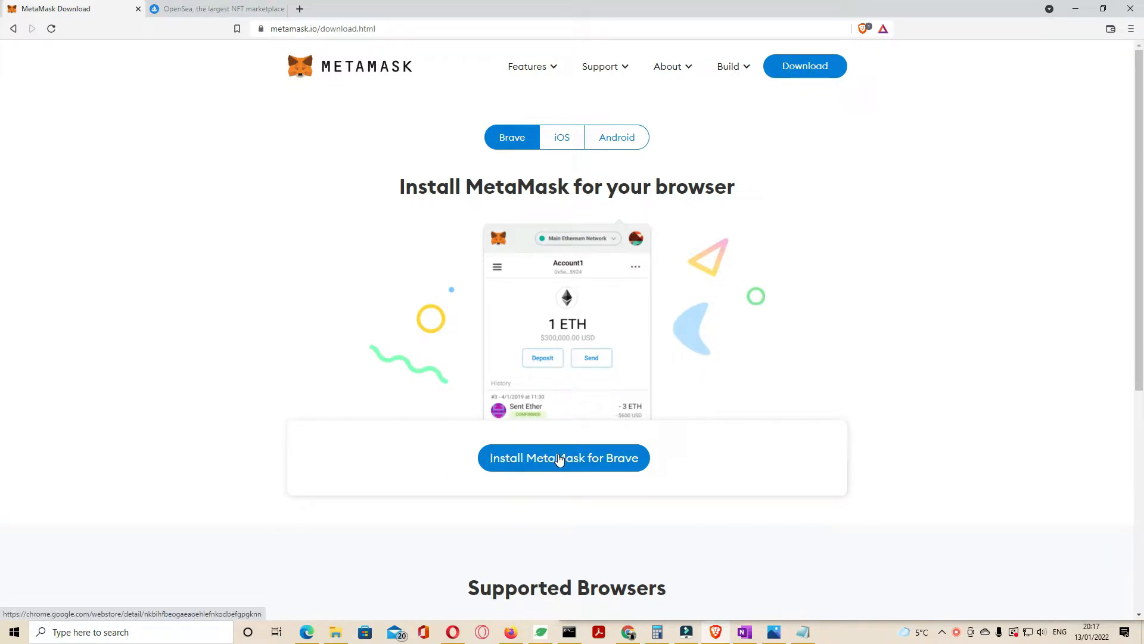
click(584, 457)
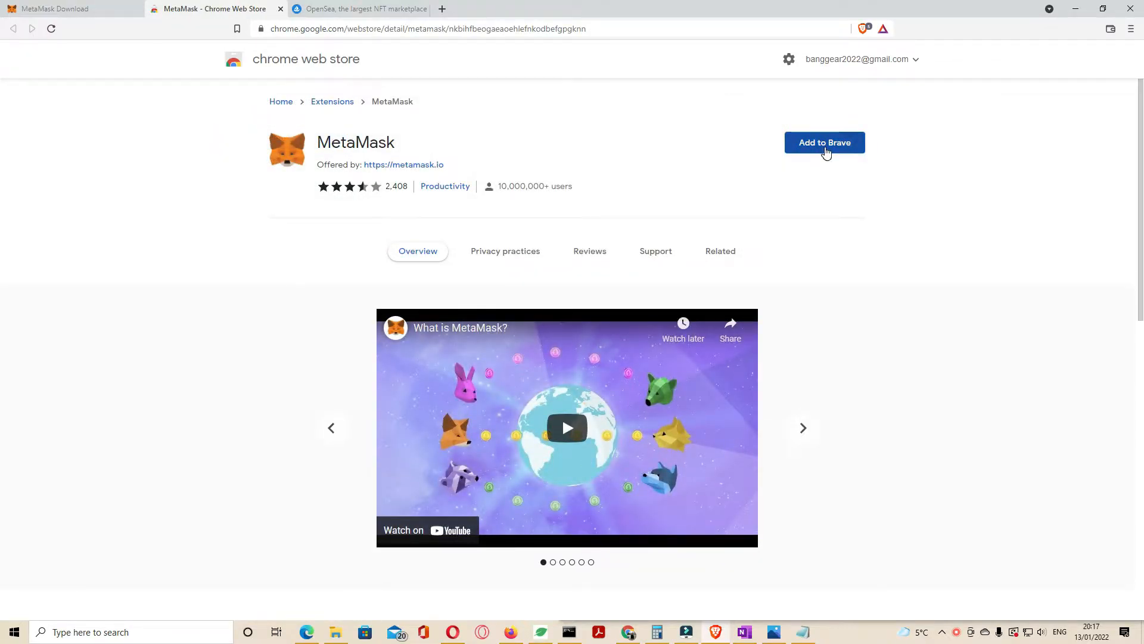
click(825, 148)
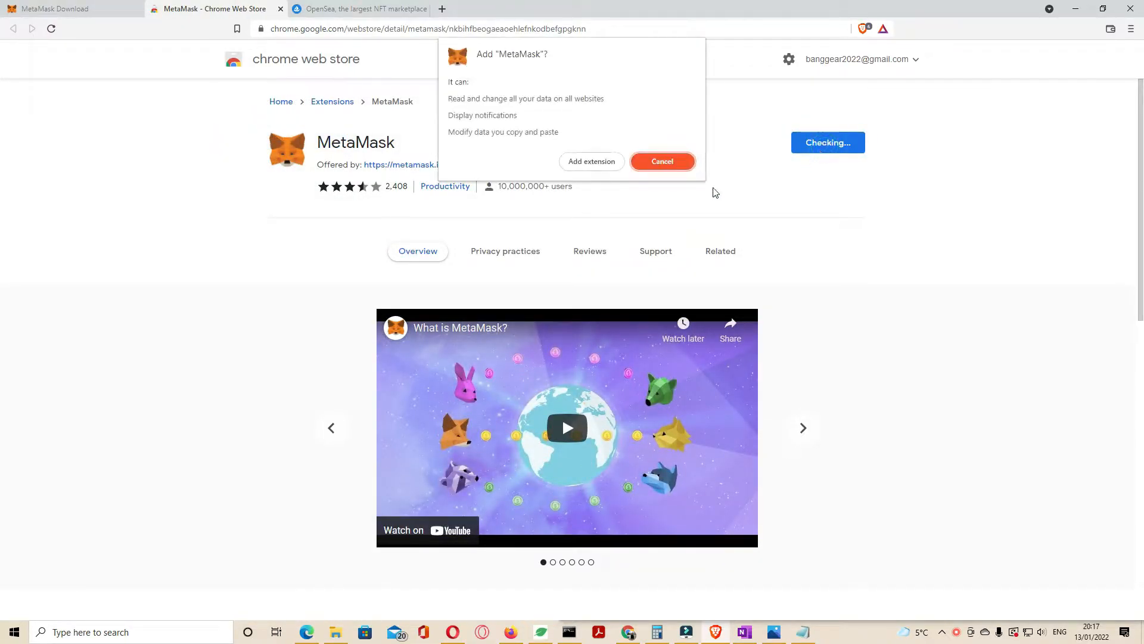
click(581, 164)
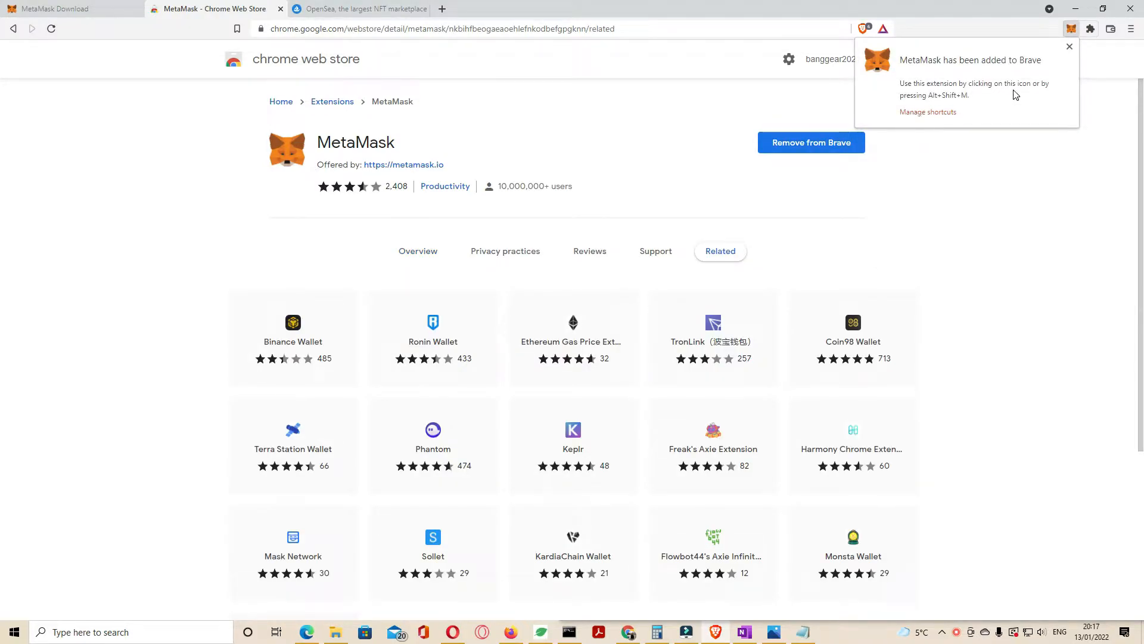
click(1072, 28)
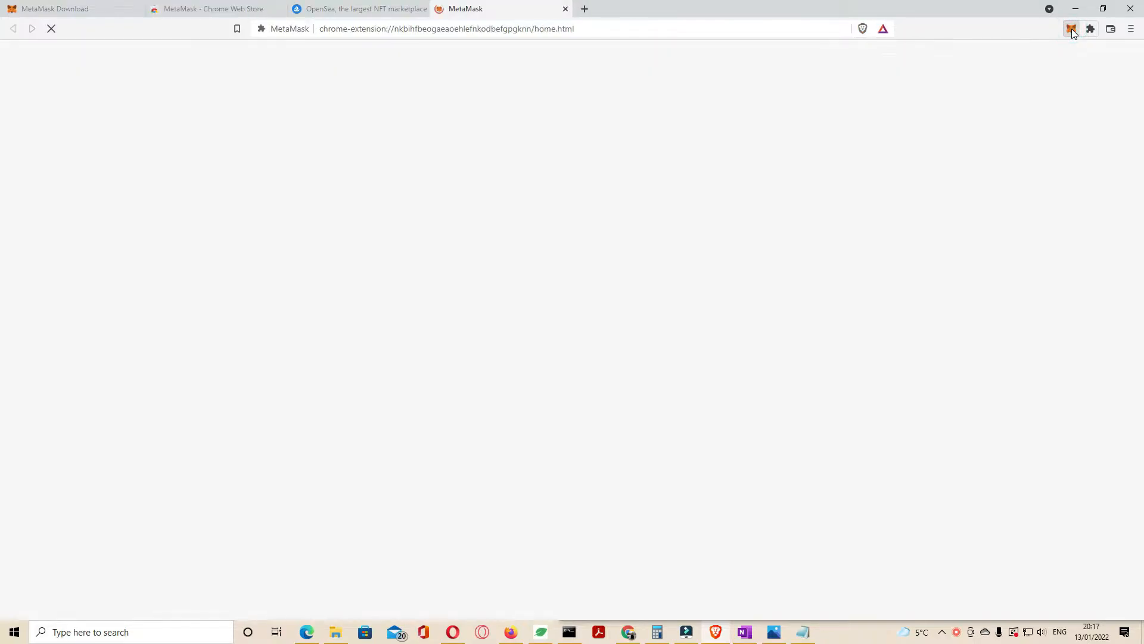
Step: From MetaMask's welcome page, begin setup and choose to create a new wallet
click(1071, 28)
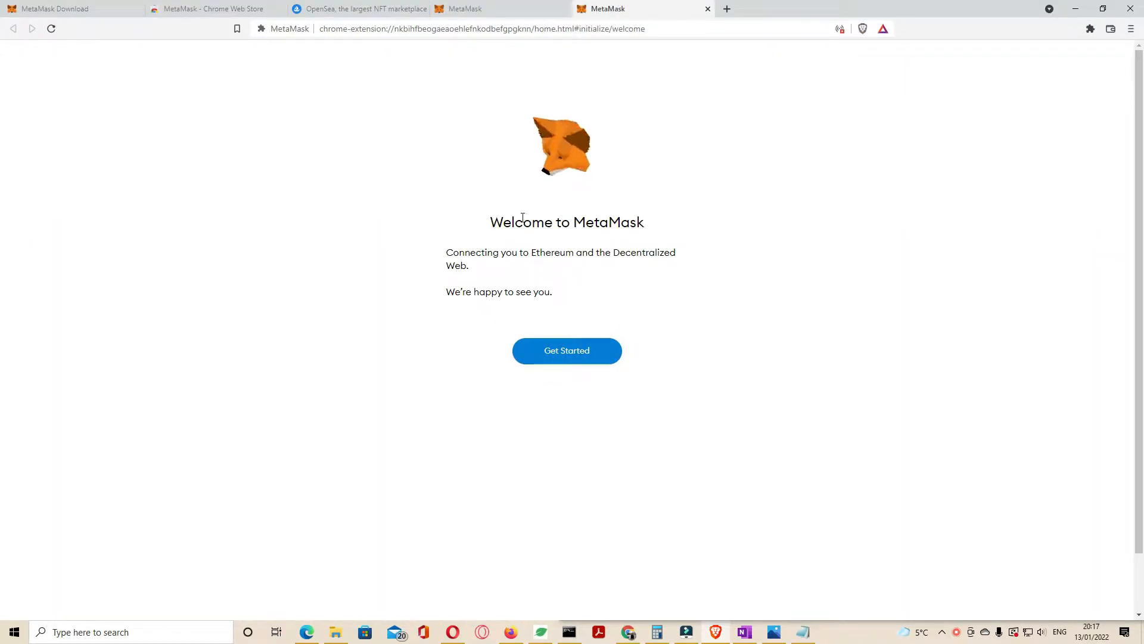
drag(522, 222, 612, 222)
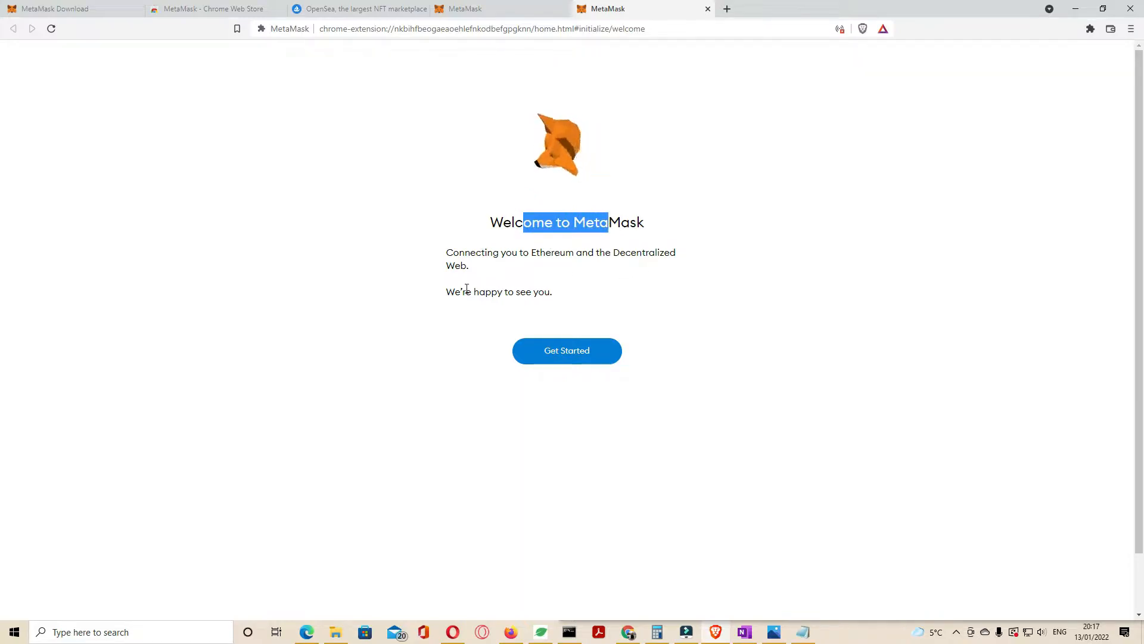
click(567, 354)
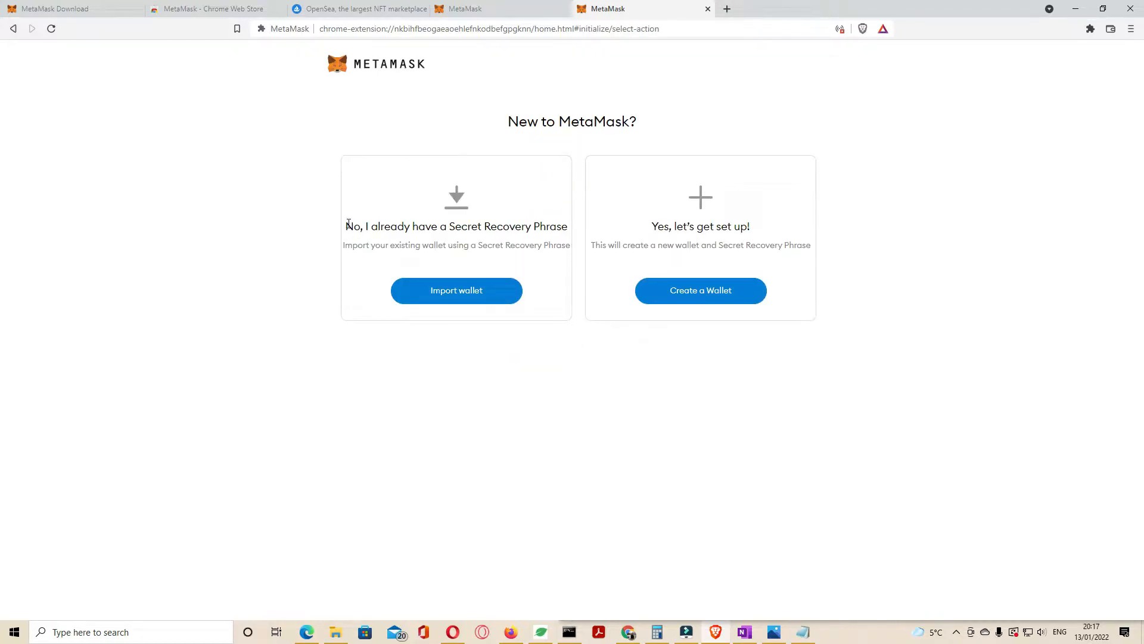
drag(347, 228, 562, 239)
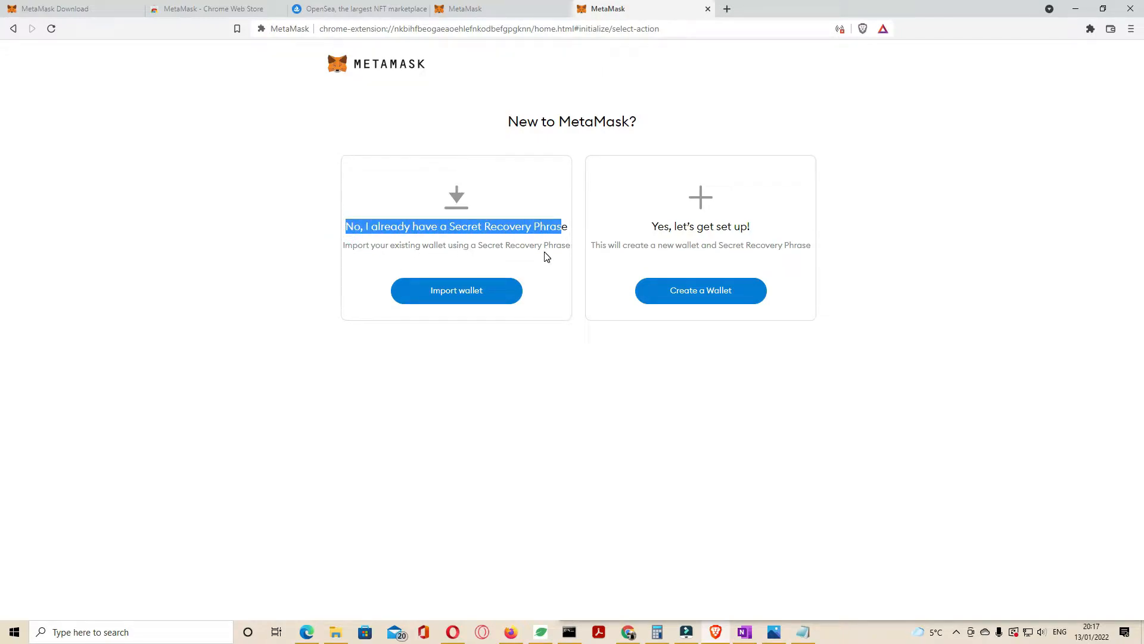
click(705, 301)
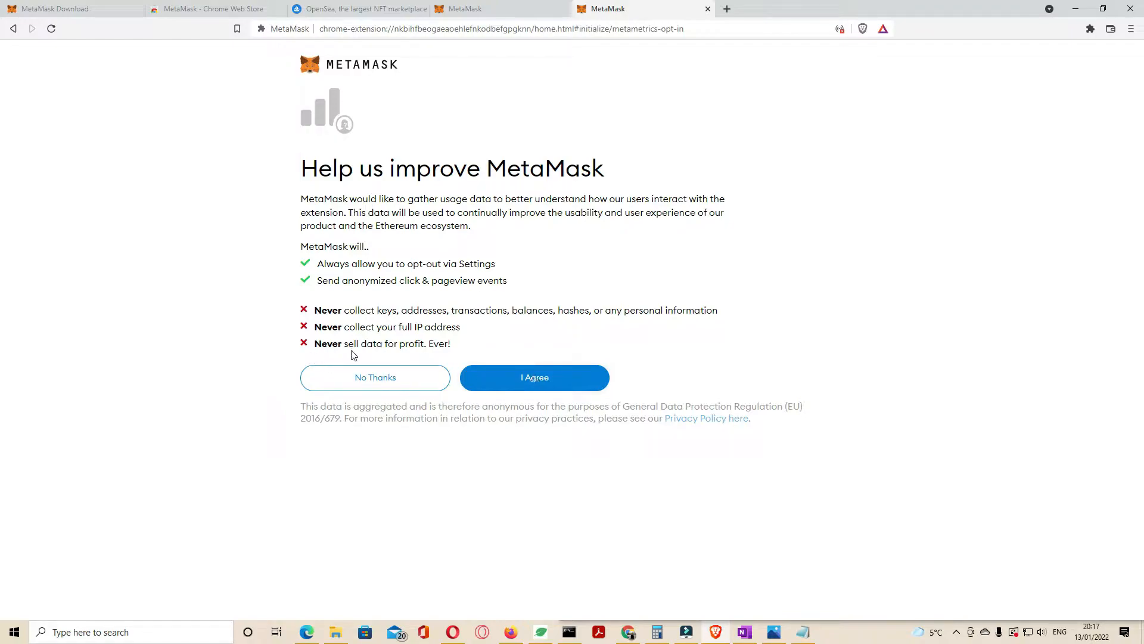
Step: Accept usage-data sharing, enter and confirm a wallet password, accept the Terms of Use, and create the wallet
click(512, 379)
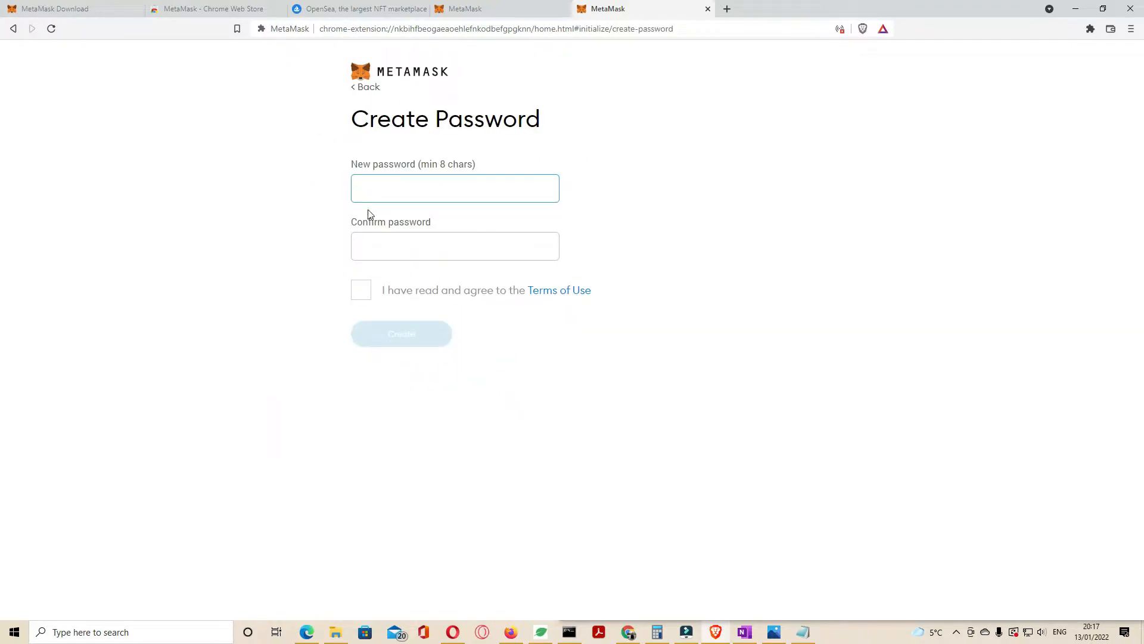
text(a)
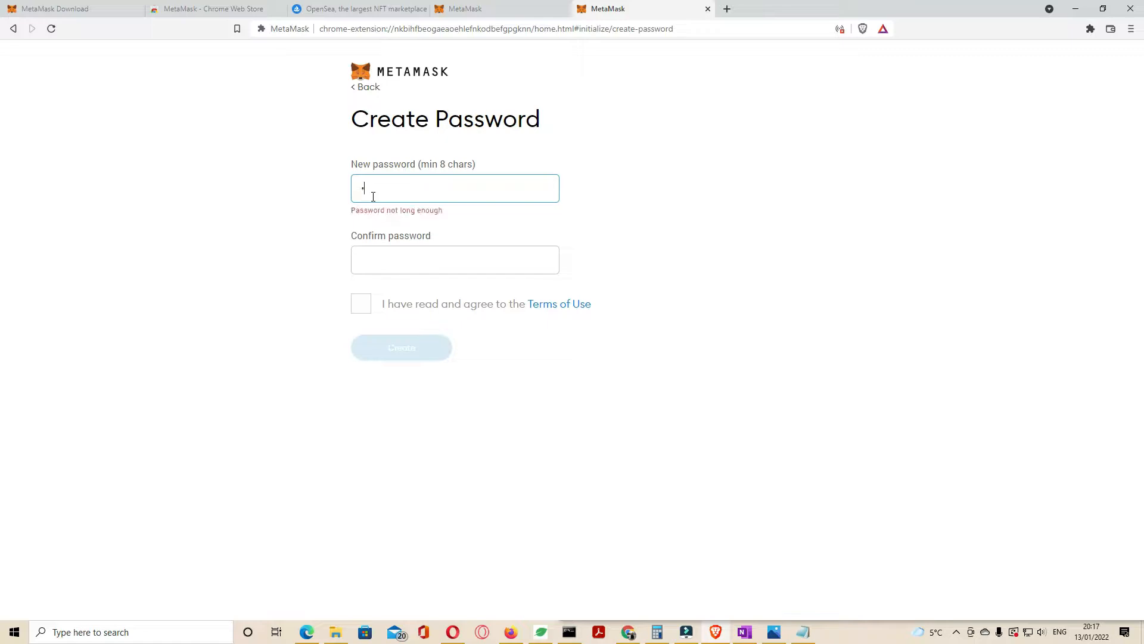
text(aa)
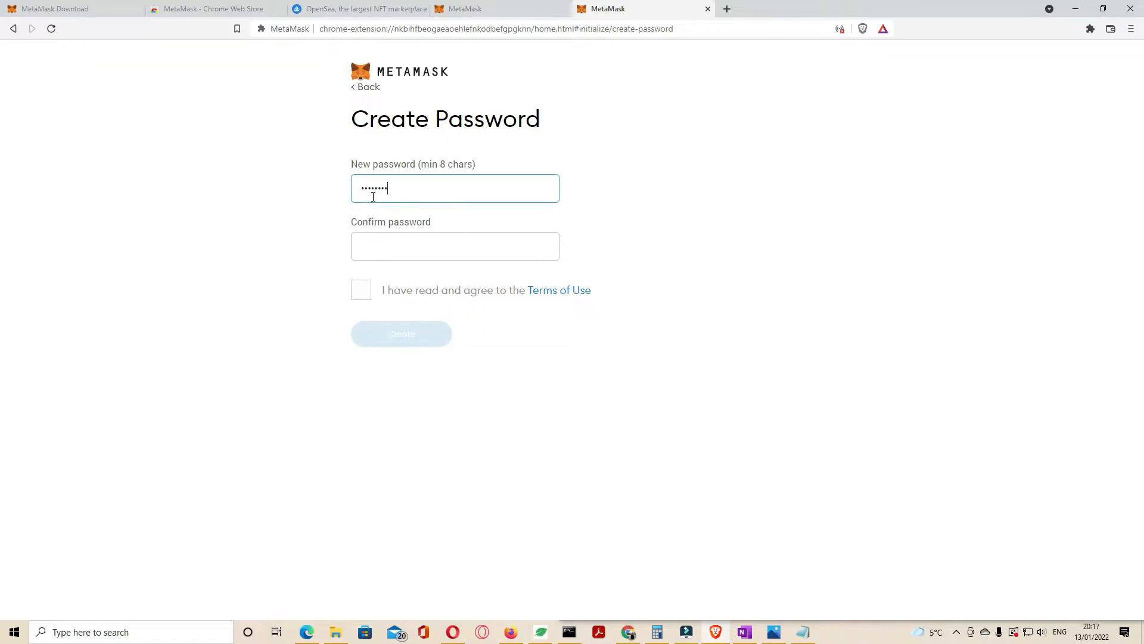
click(398, 236)
text(aaa)
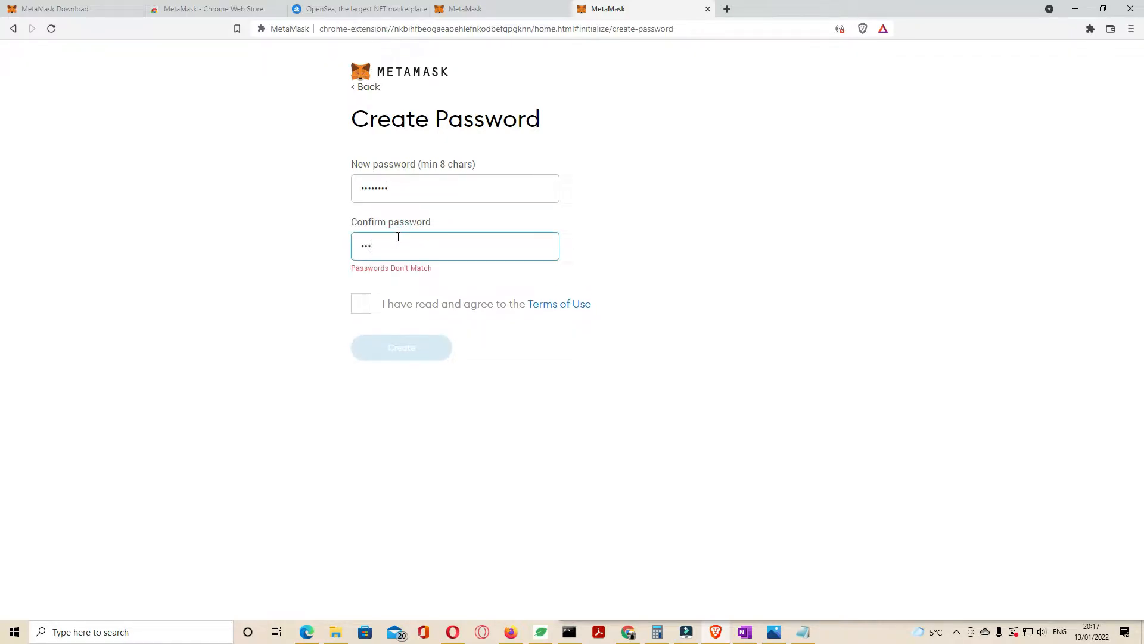
text(aaaaa)
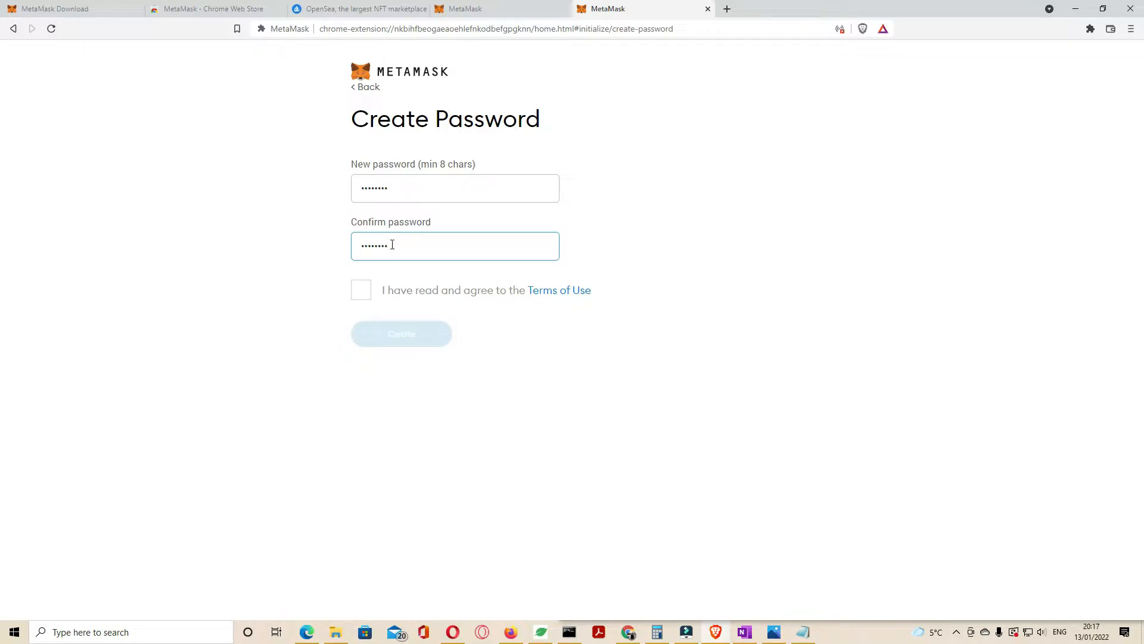
click(361, 290)
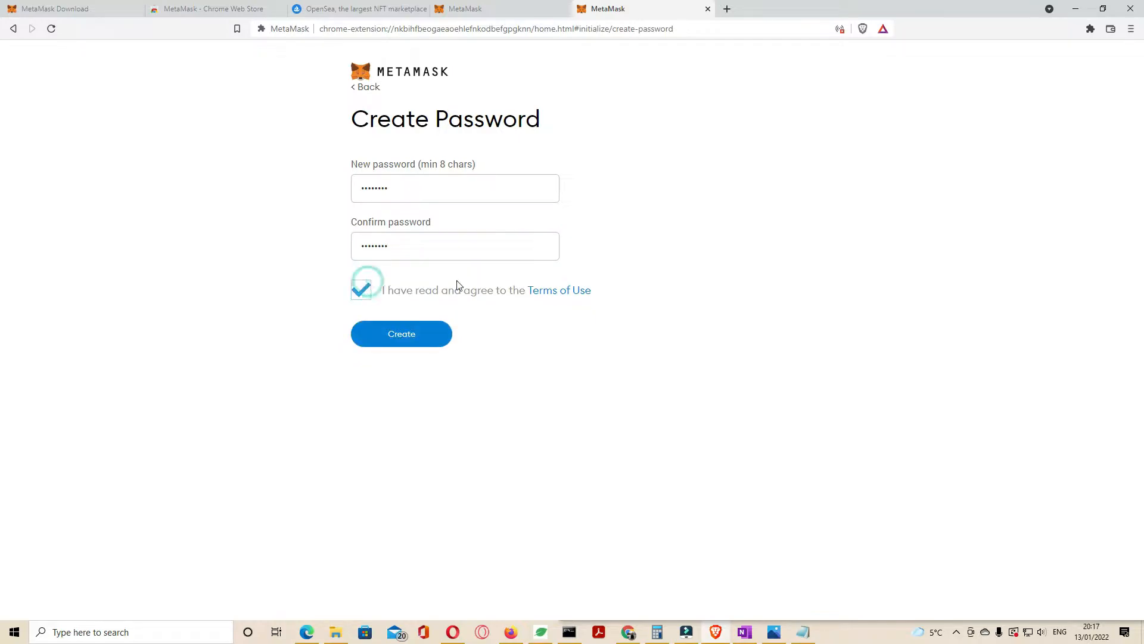
click(414, 339)
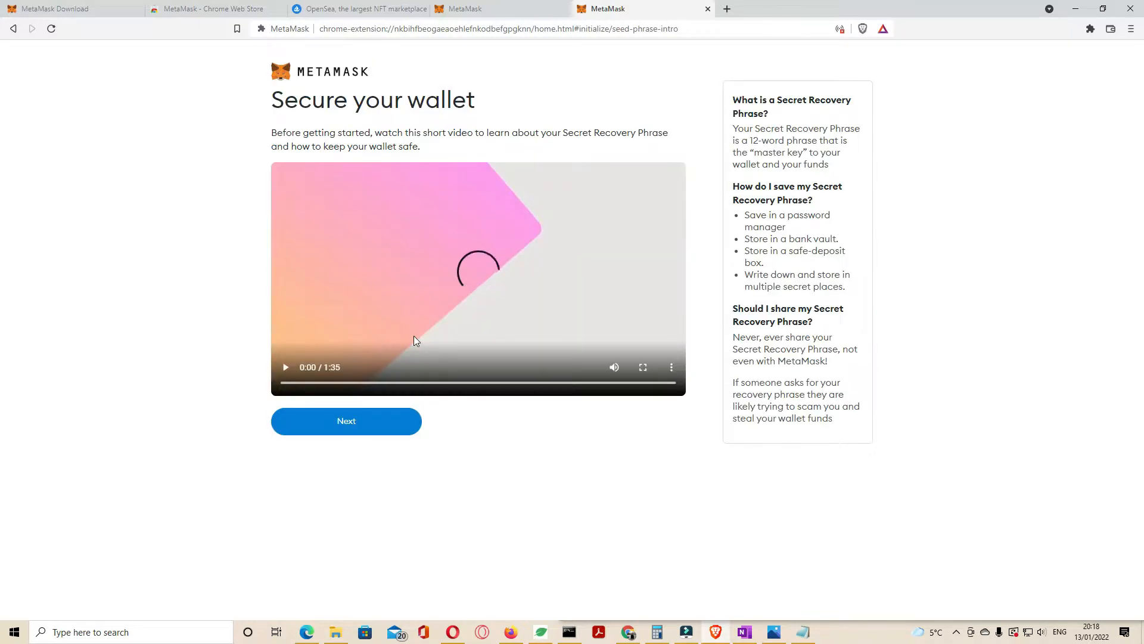
Step: Reveal the secret recovery phrase and copy all its words
click(353, 428)
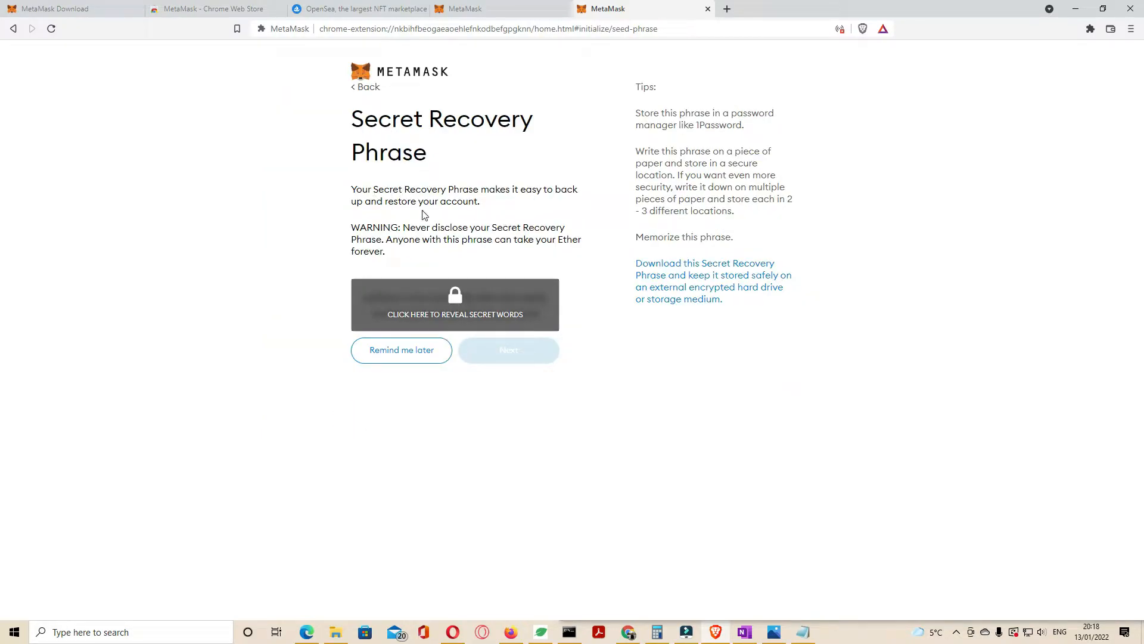
click(455, 311)
drag(536, 312, 365, 296)
right_click(375, 304)
click(402, 307)
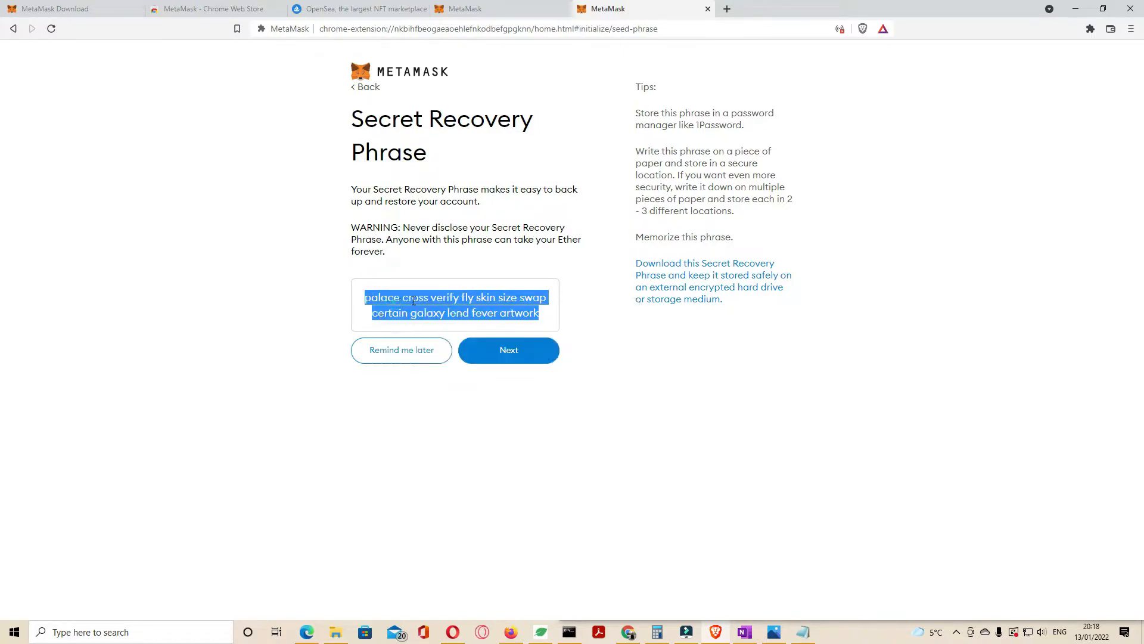
Step: Paste the recovery phrase into Notepad, then continue to the confirmation page
click(798, 629)
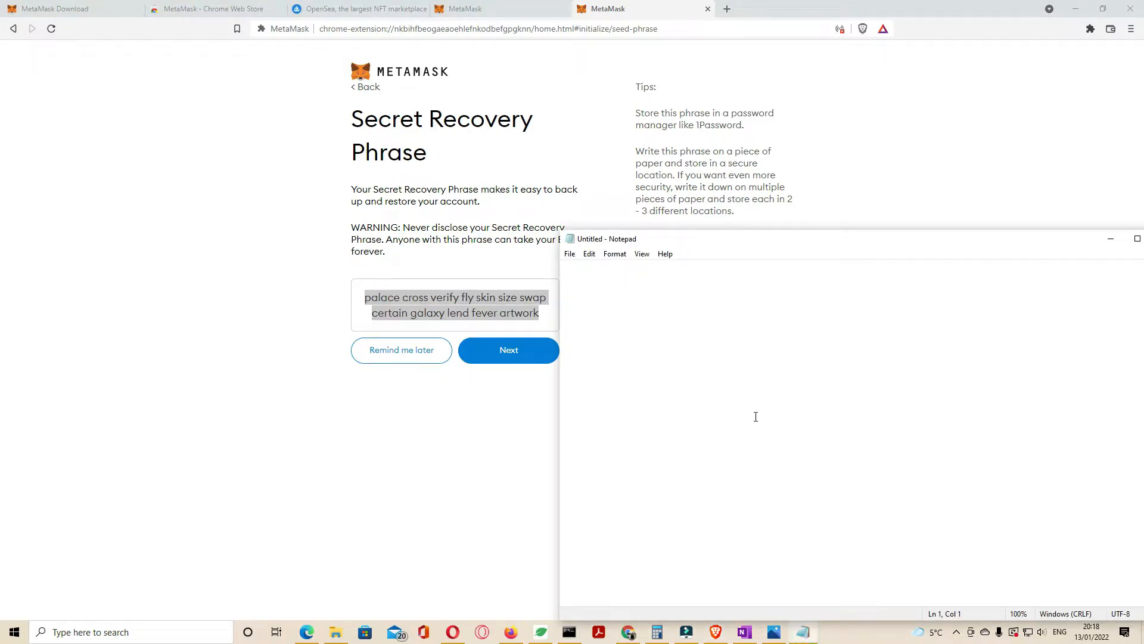
key(ctrl+v)
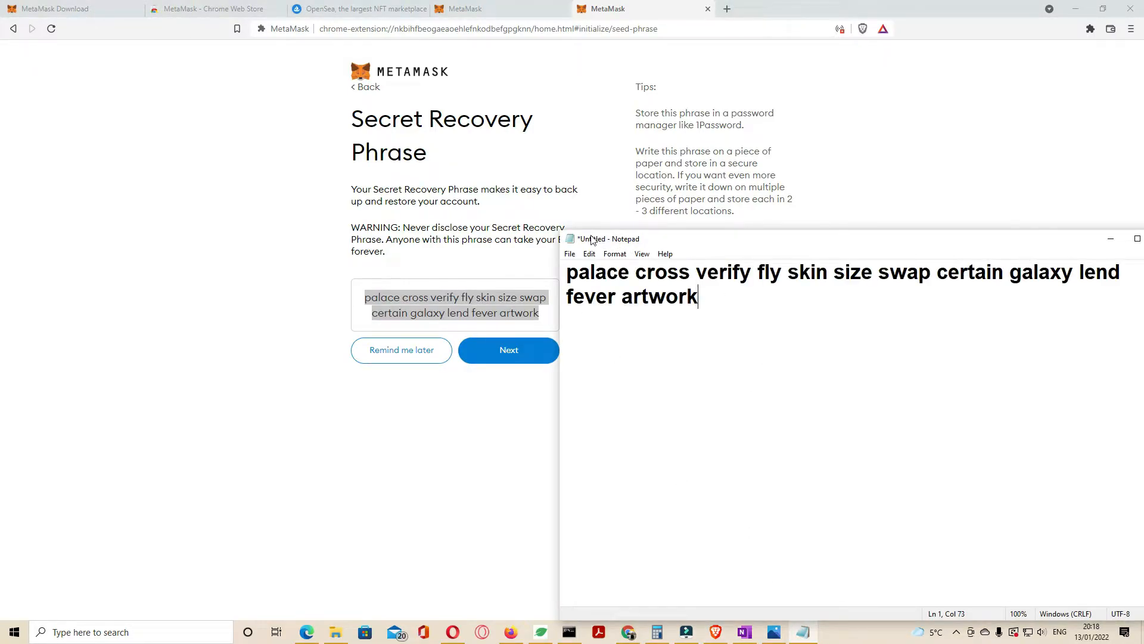
click(451, 432)
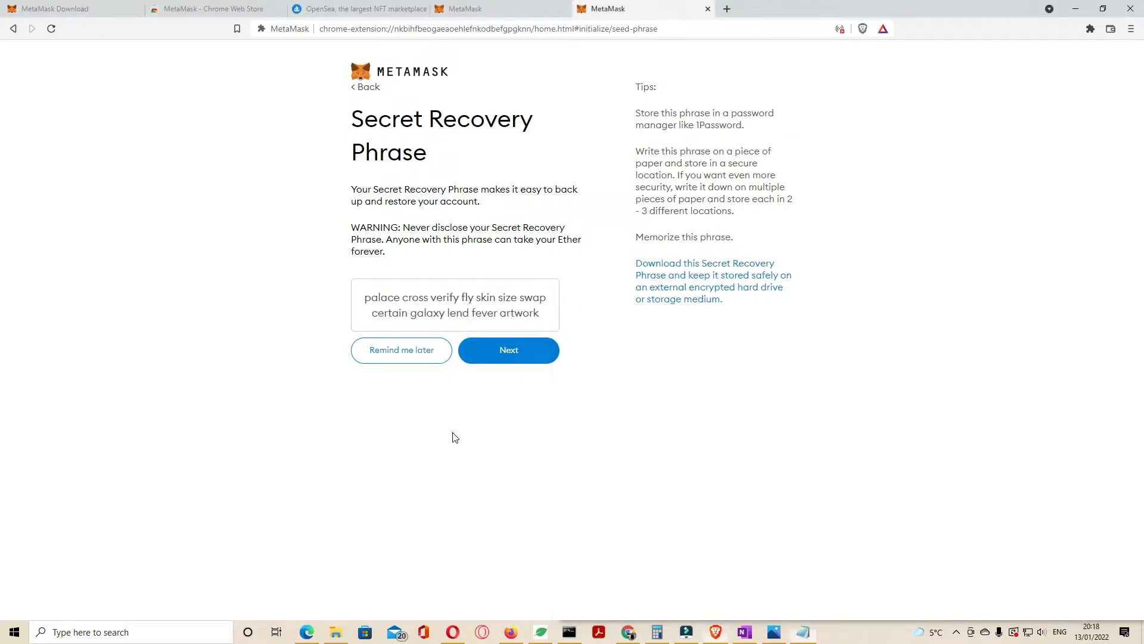
click(518, 355)
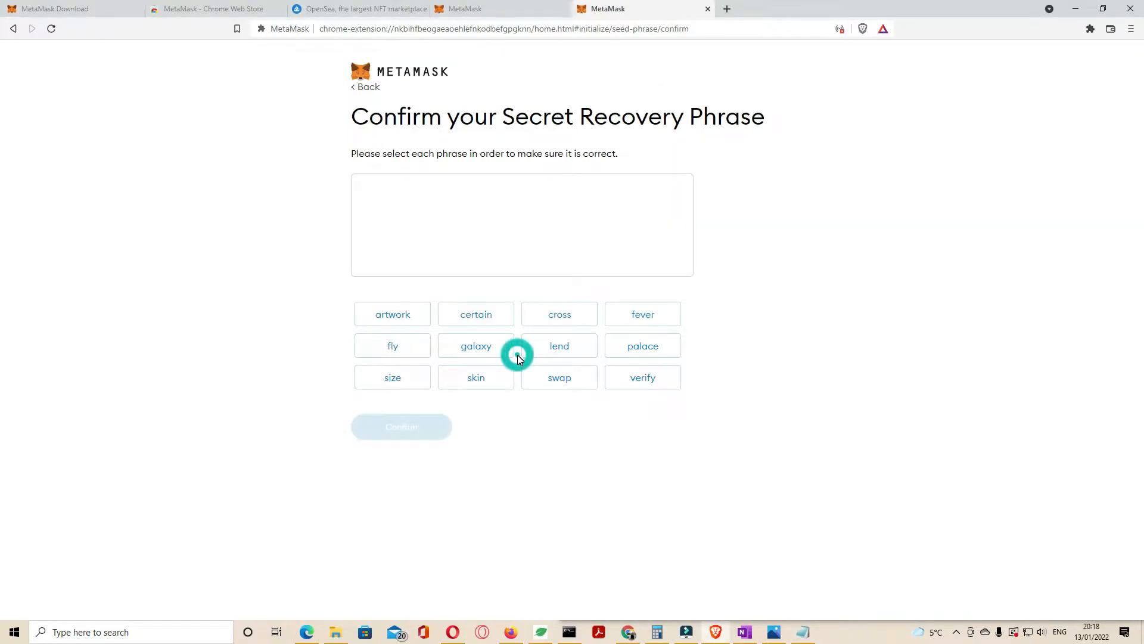
Step: Place Notepad beside the browser, select the recovery words in order, and confirm the phrase
click(803, 632)
click(1103, 9)
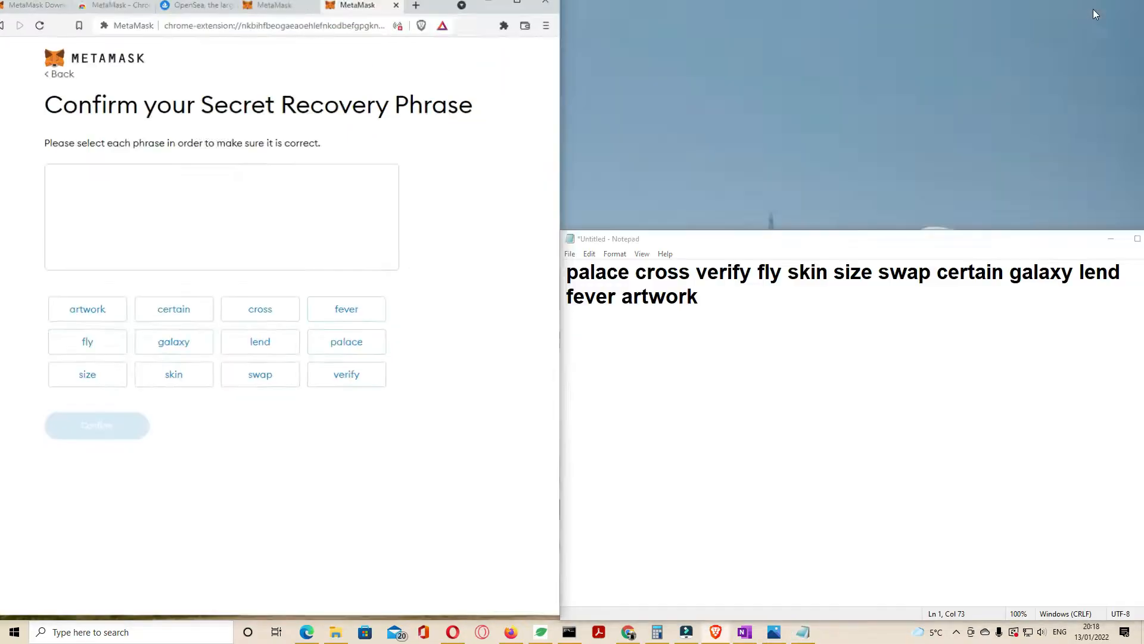
drag(683, 243, 748, 159)
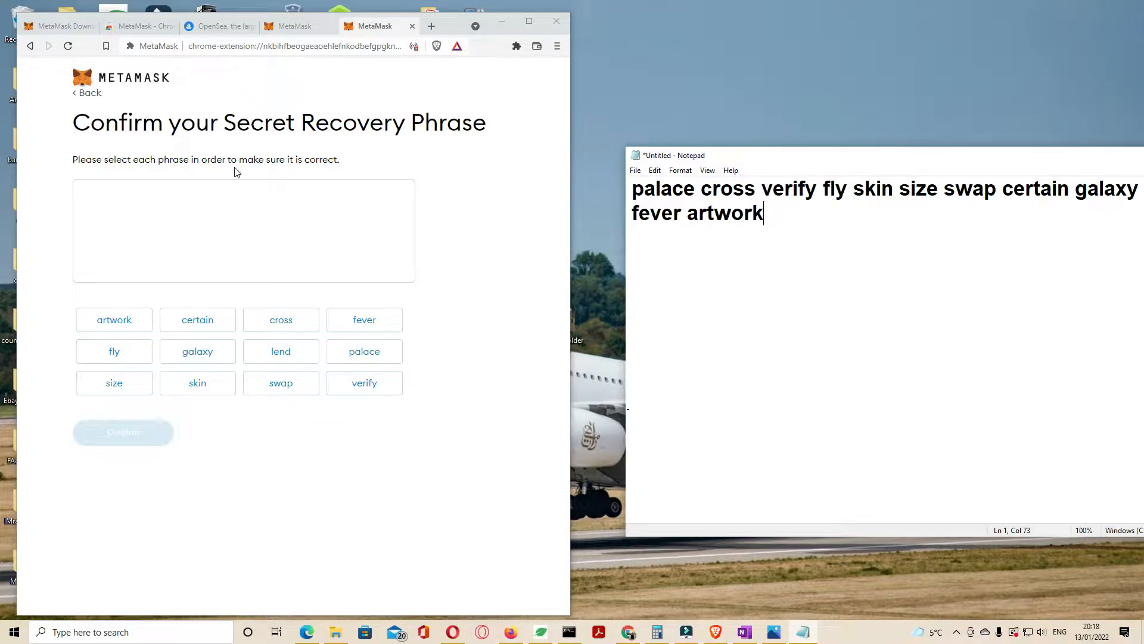
click(344, 353)
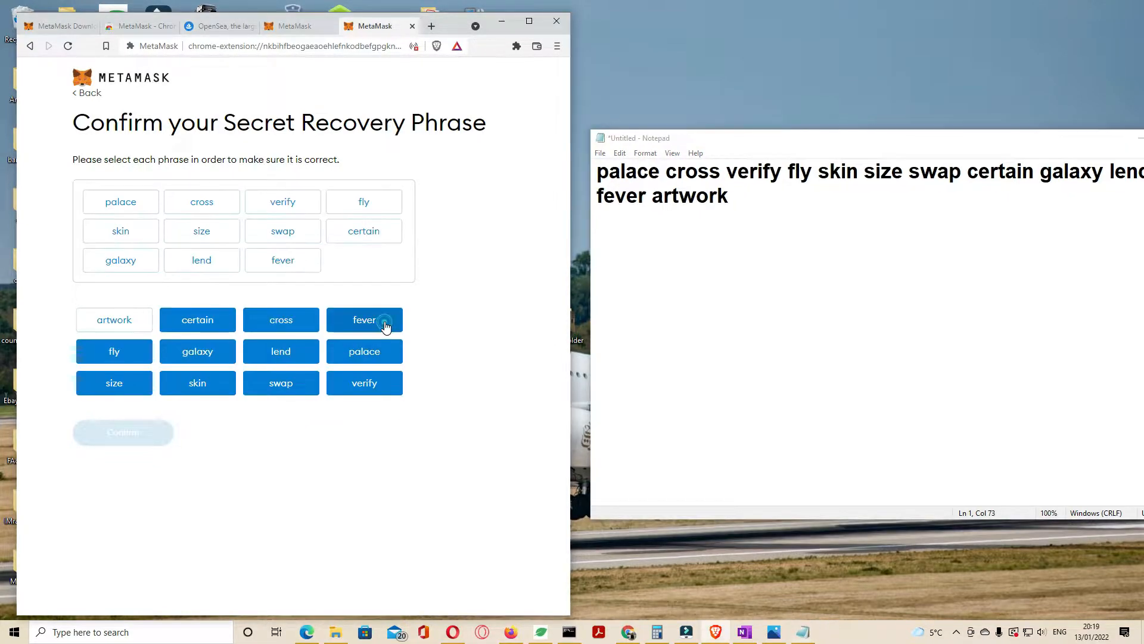
click(110, 322)
click(124, 435)
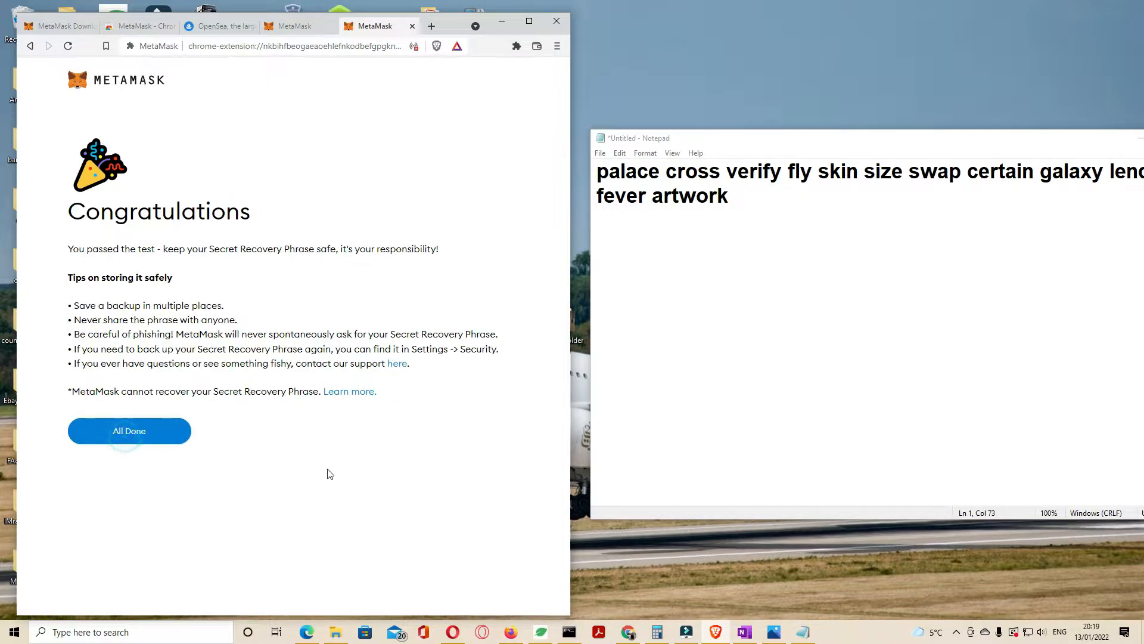
Step: Finish setup, close the what's-new notice, pin MetaMask to the toolbar, and return to OpenSea
click(143, 433)
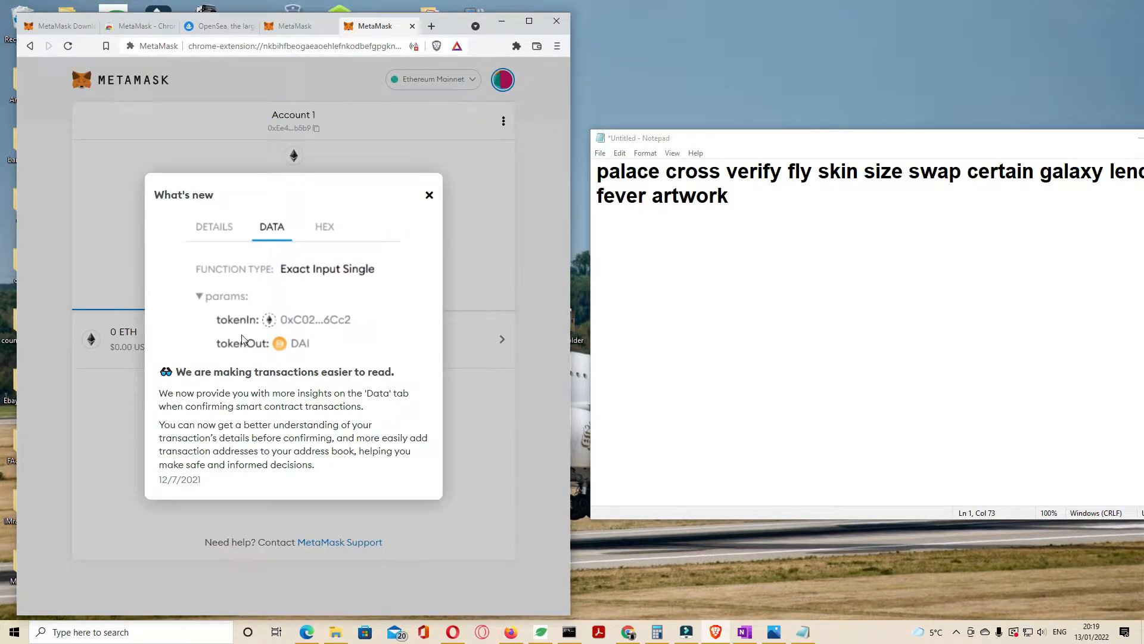
click(429, 195)
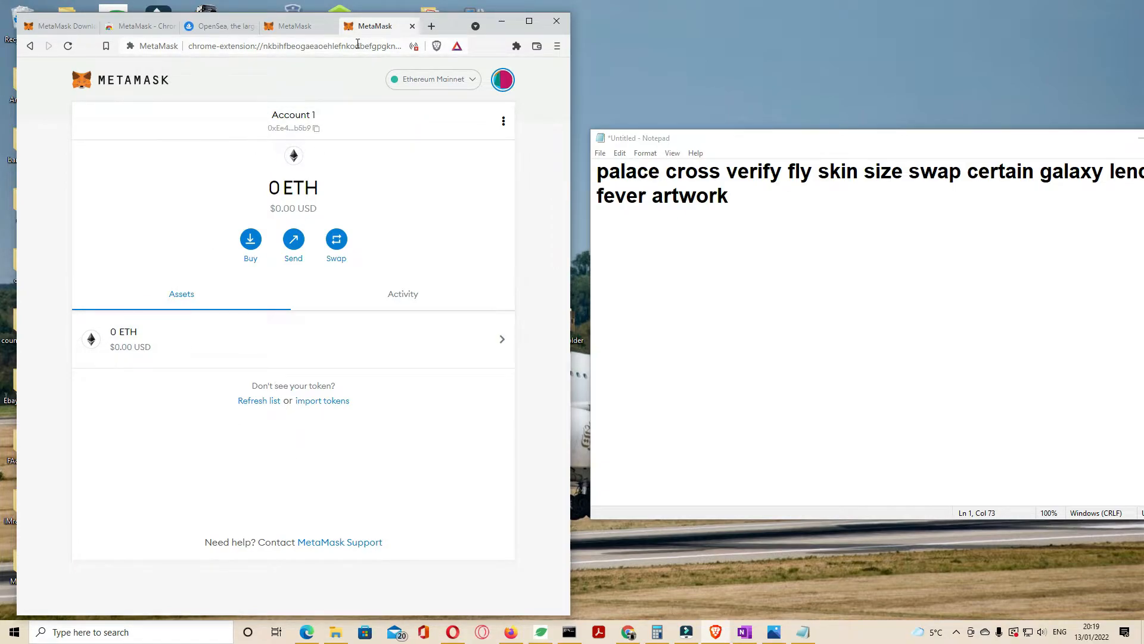
click(516, 50)
click(488, 121)
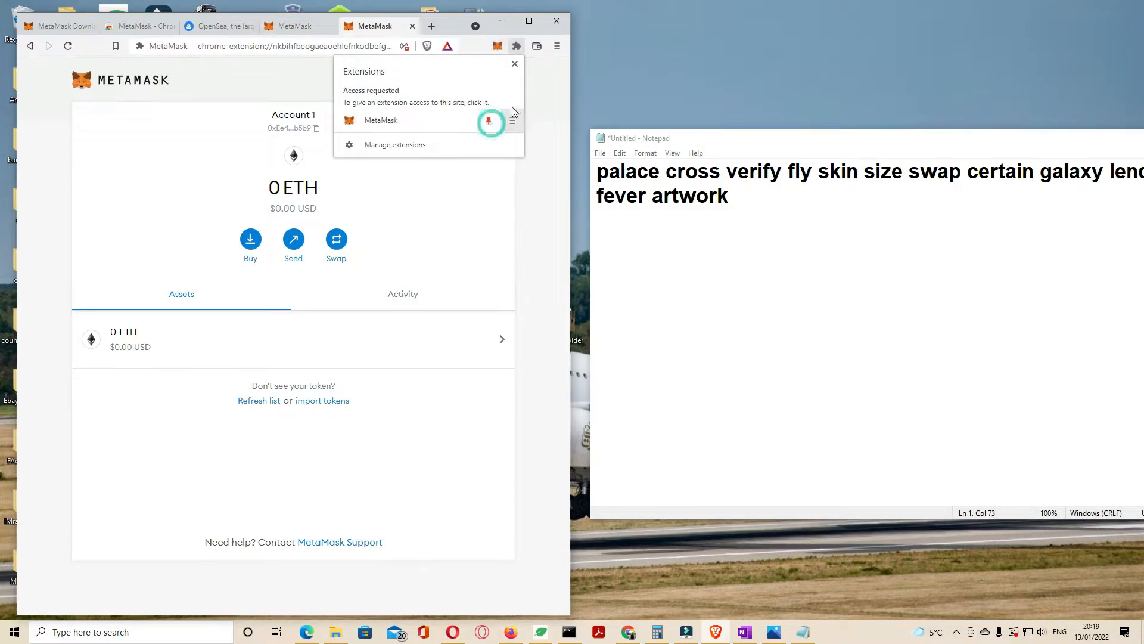
click(539, 113)
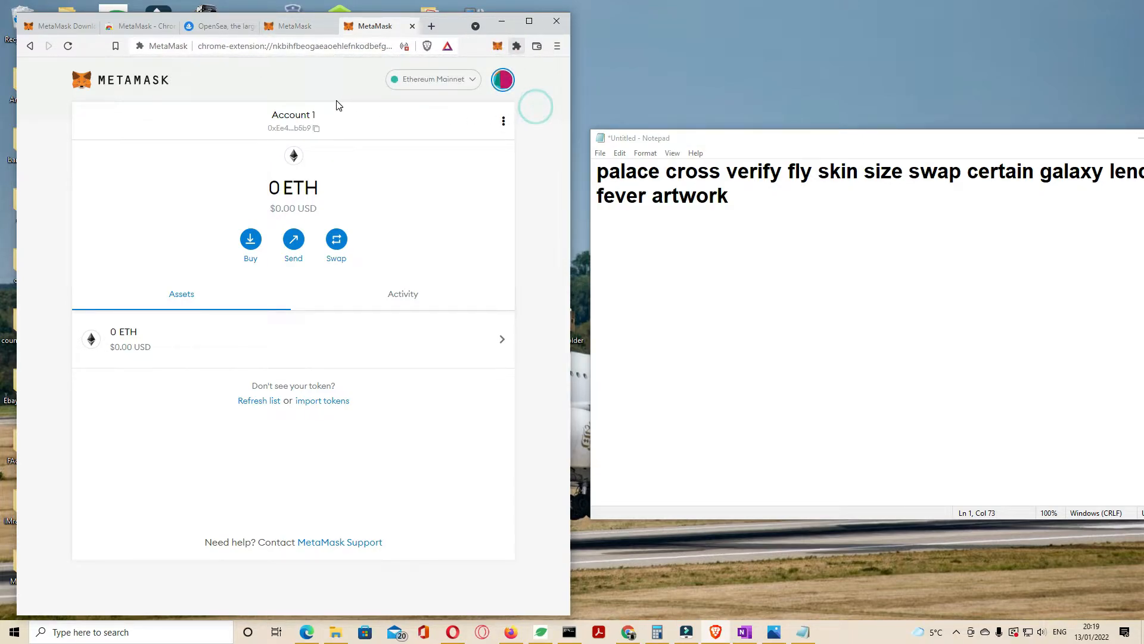
click(232, 31)
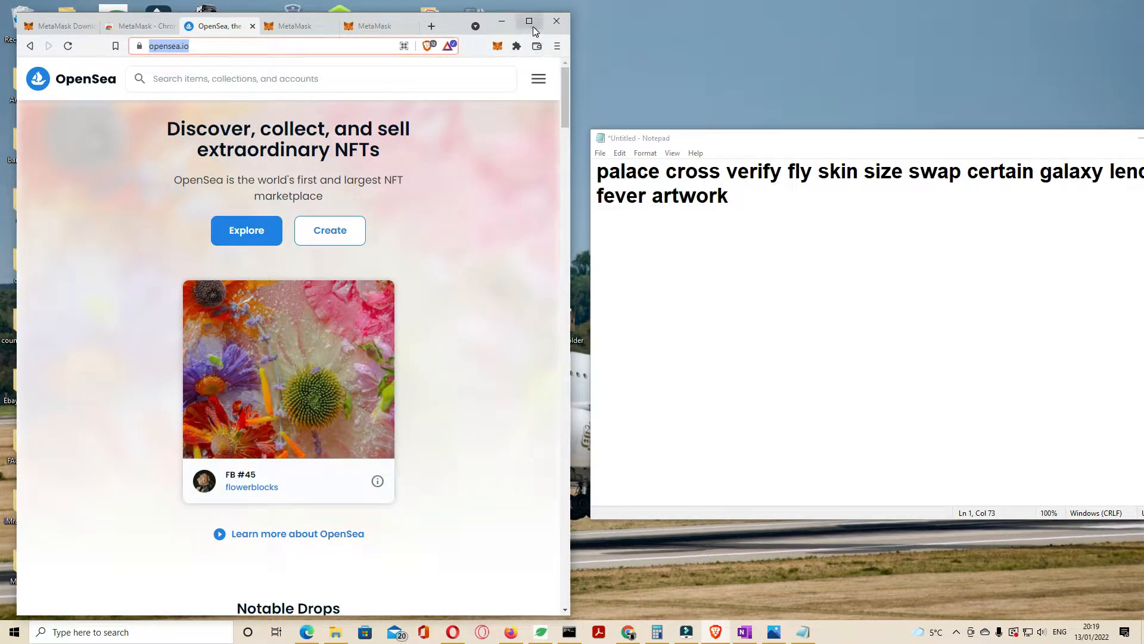
Step: Connect the MetaMask wallet to OpenSea and open the account's profile page
click(529, 22)
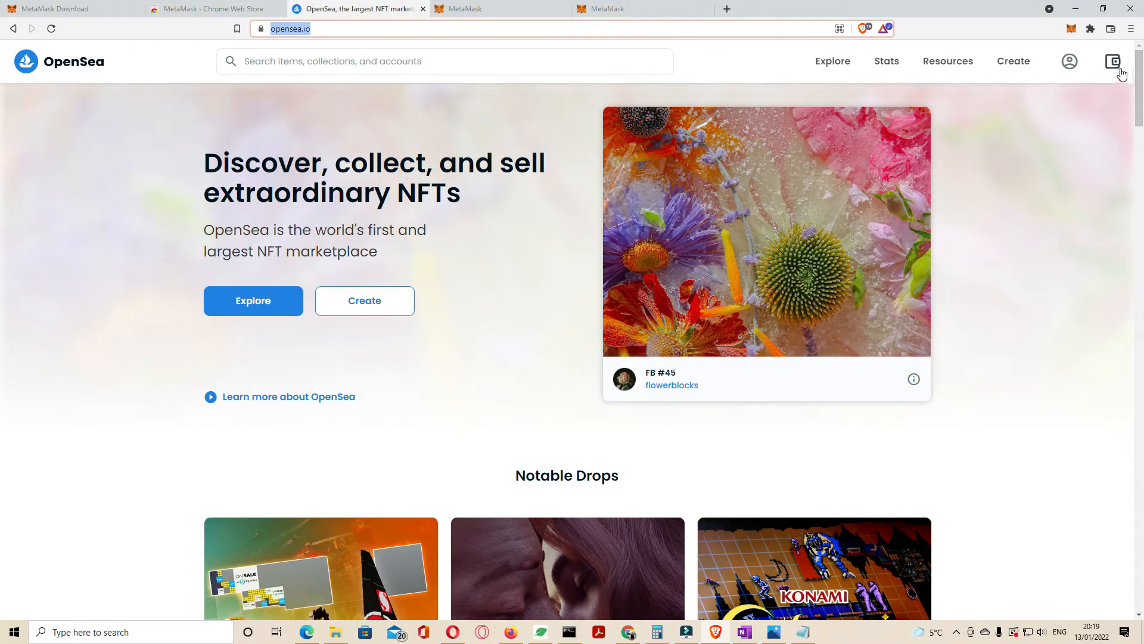
click(1118, 70)
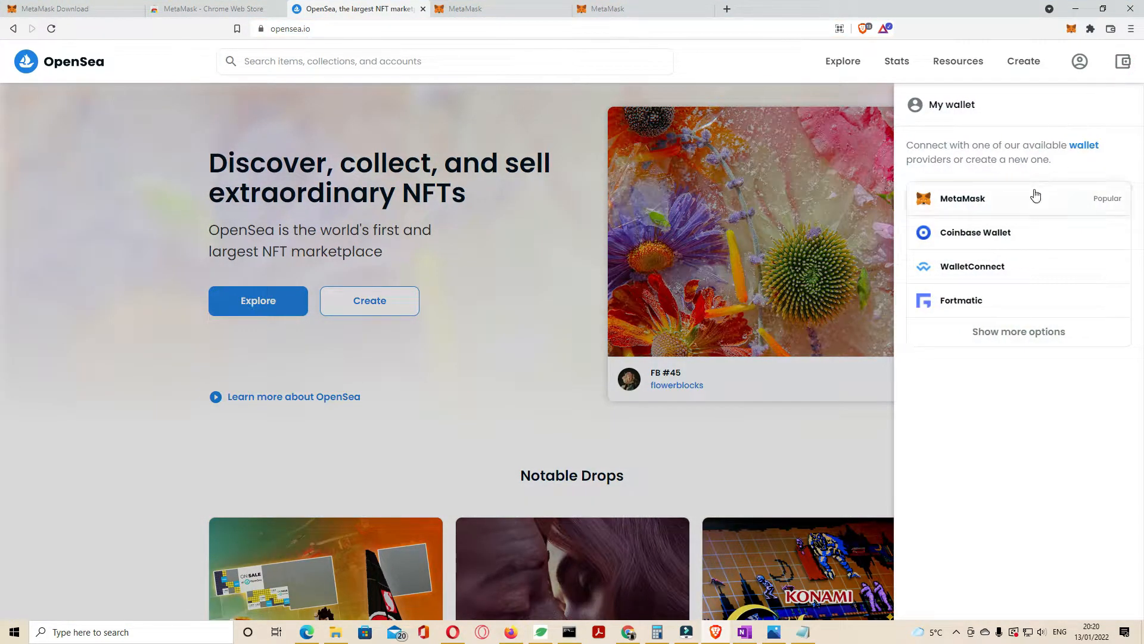
click(1034, 195)
click(1056, 345)
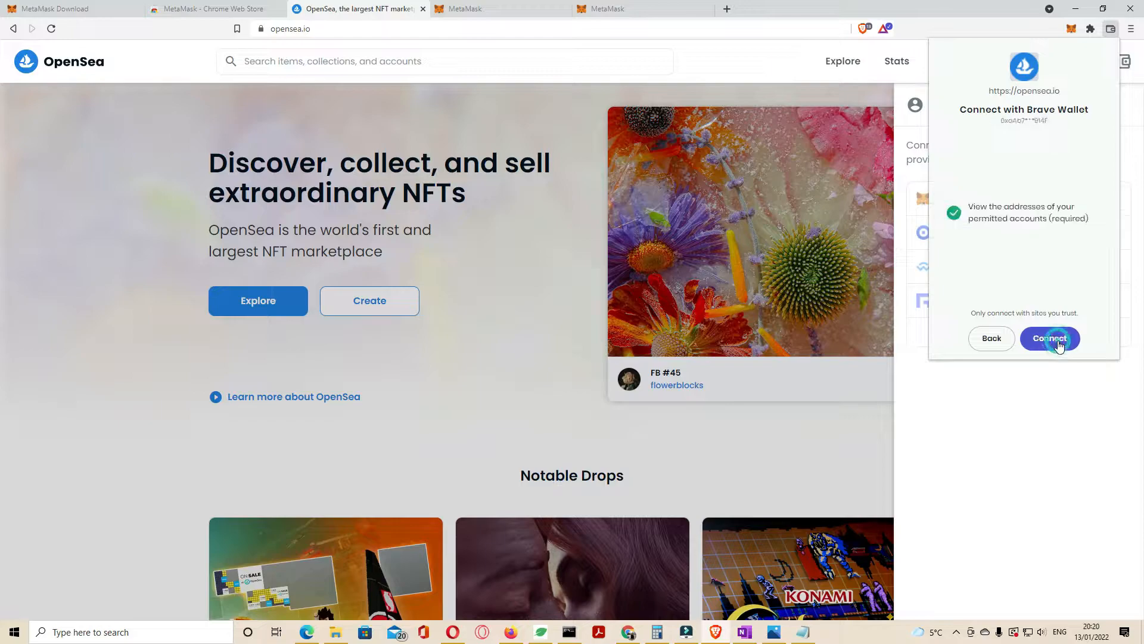
click(1059, 345)
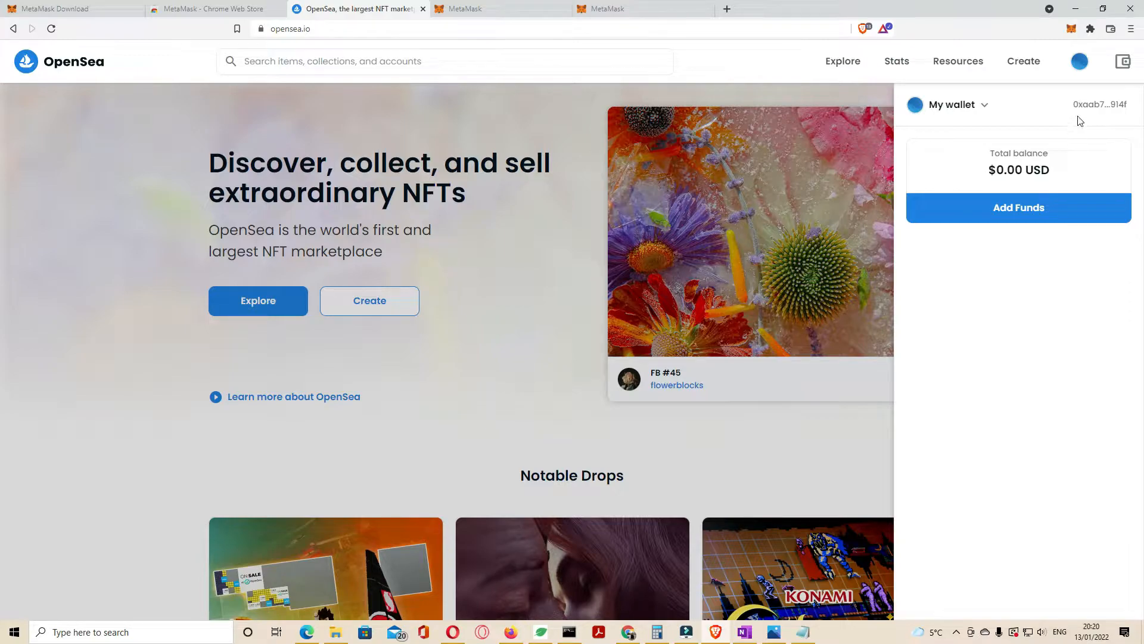
mouse_move(1076, 69)
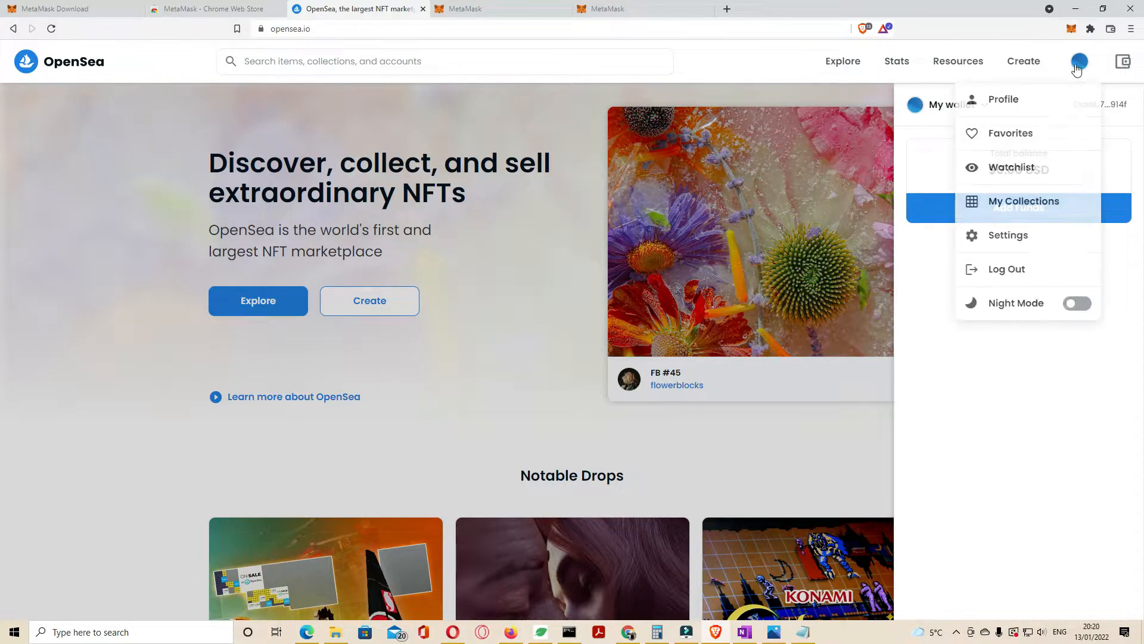
click(1015, 98)
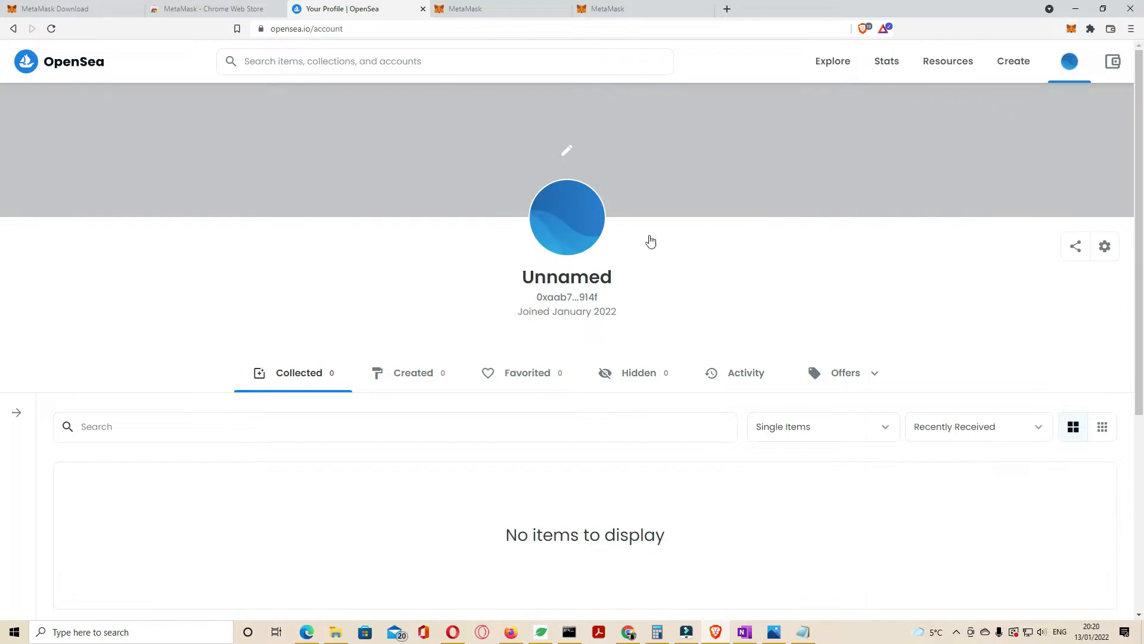
Step: Open OpenSea's profile settings and sign the MetaMask sign-in message
scroll(511, 282, down, 3)
scroll(511, 282, up, 3)
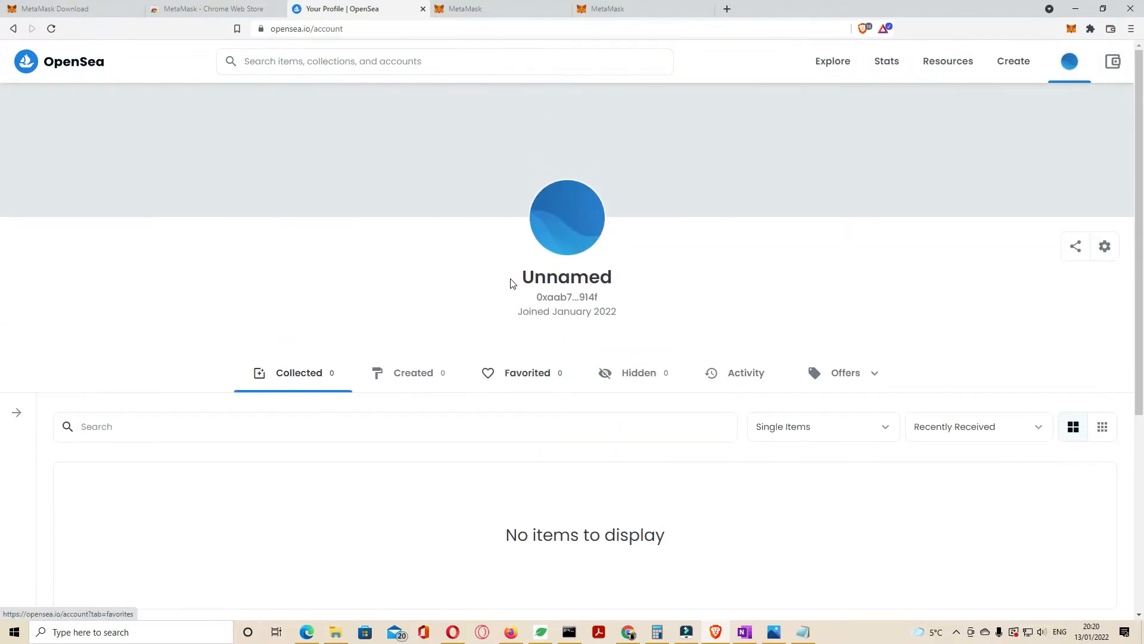
click(1106, 249)
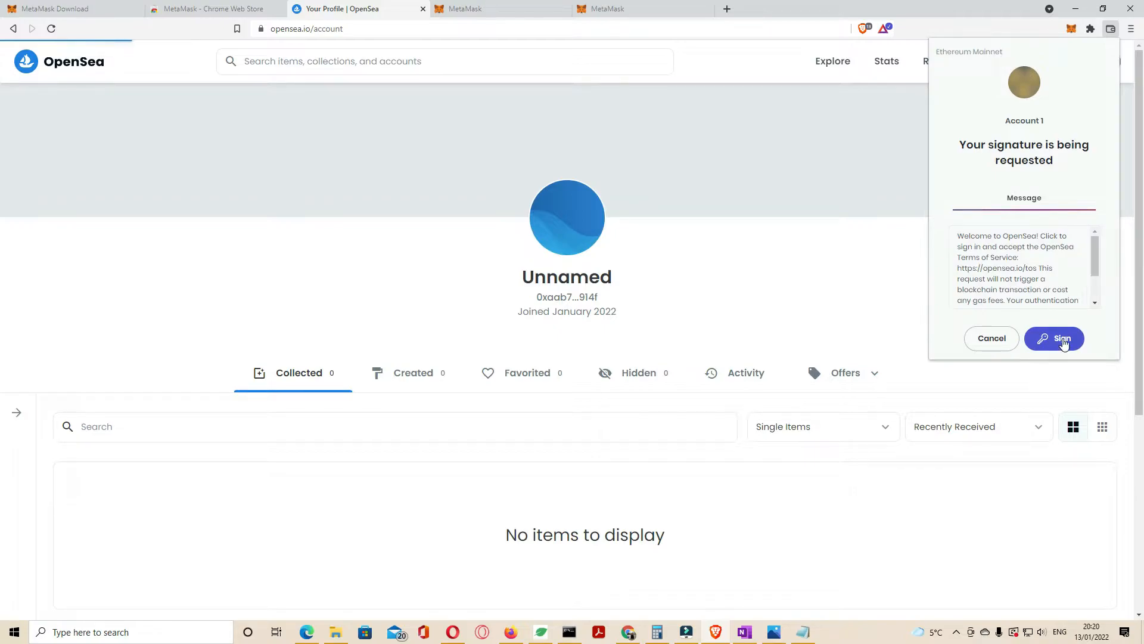
click(1060, 337)
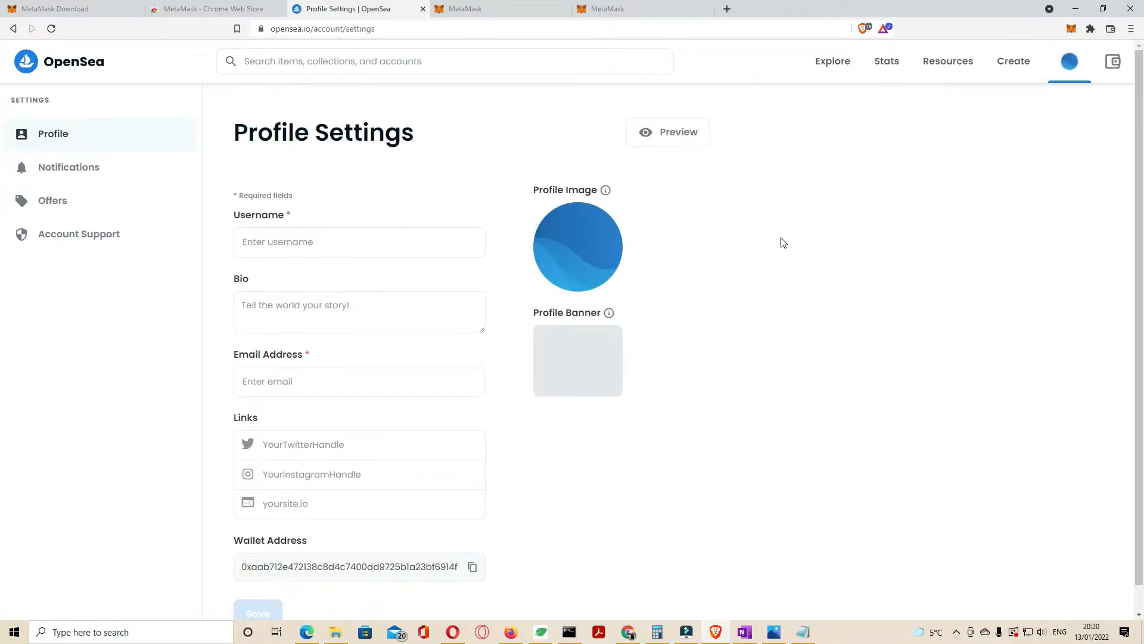
Step: Set the available username Testnftsell and begin picking a profile image
click(275, 240)
text(Test)
click(286, 302)
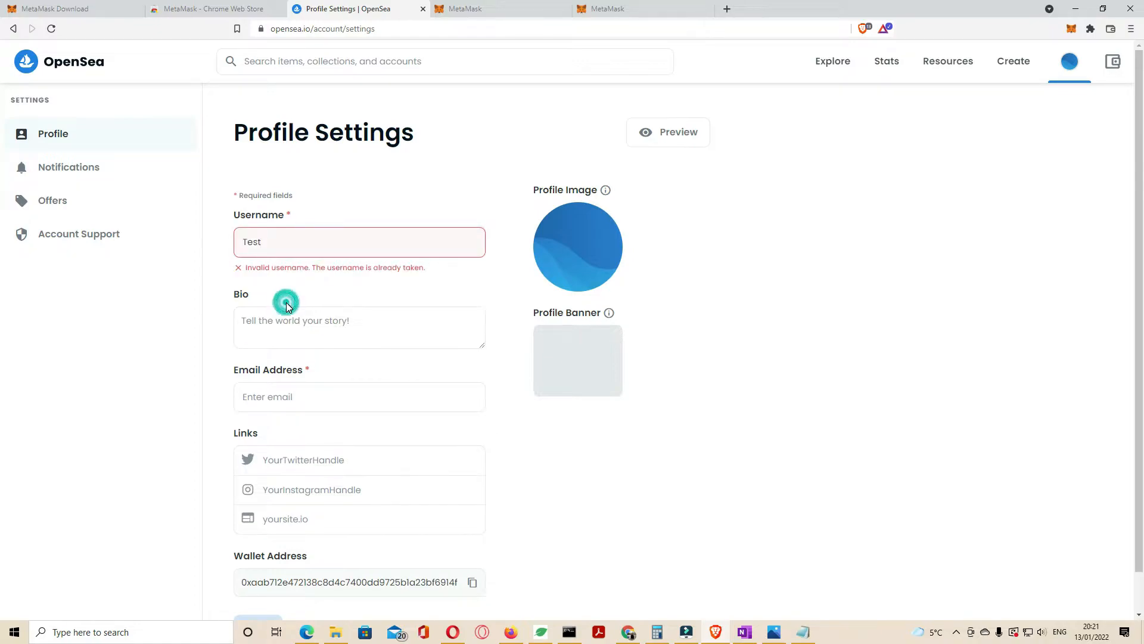
click(296, 237)
text(t free)
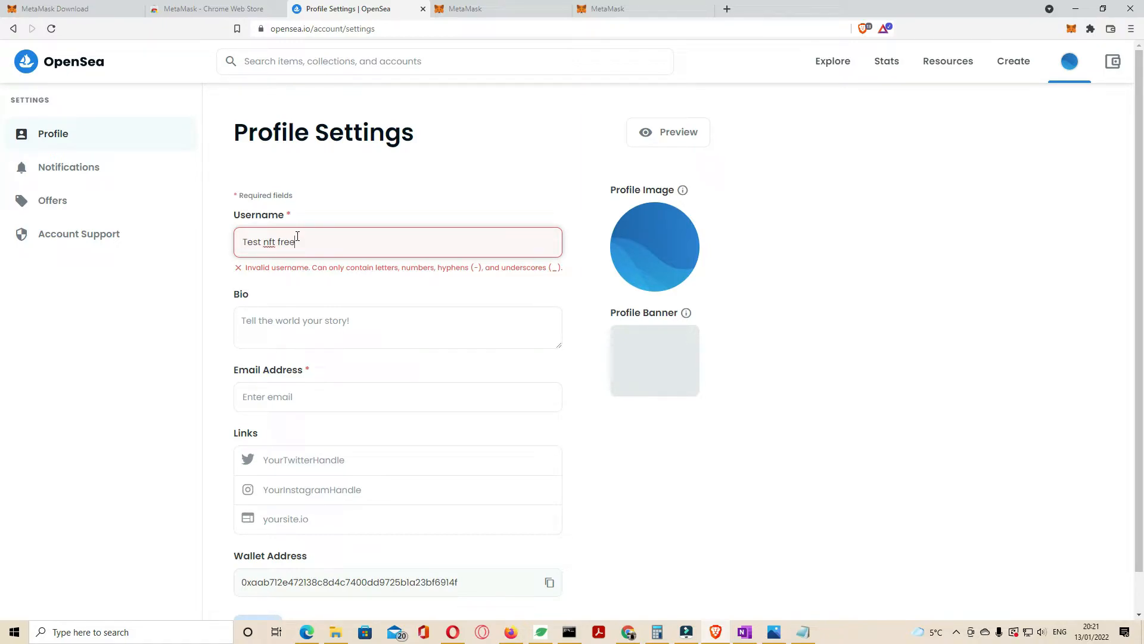
key(BackSpace)
key(BackSpace)
key(BackSpace)
key(BackSpace)
key(BackSpace)
key(BackSpace)
key(BackSpace)
key(BackSpace)
text(nft)
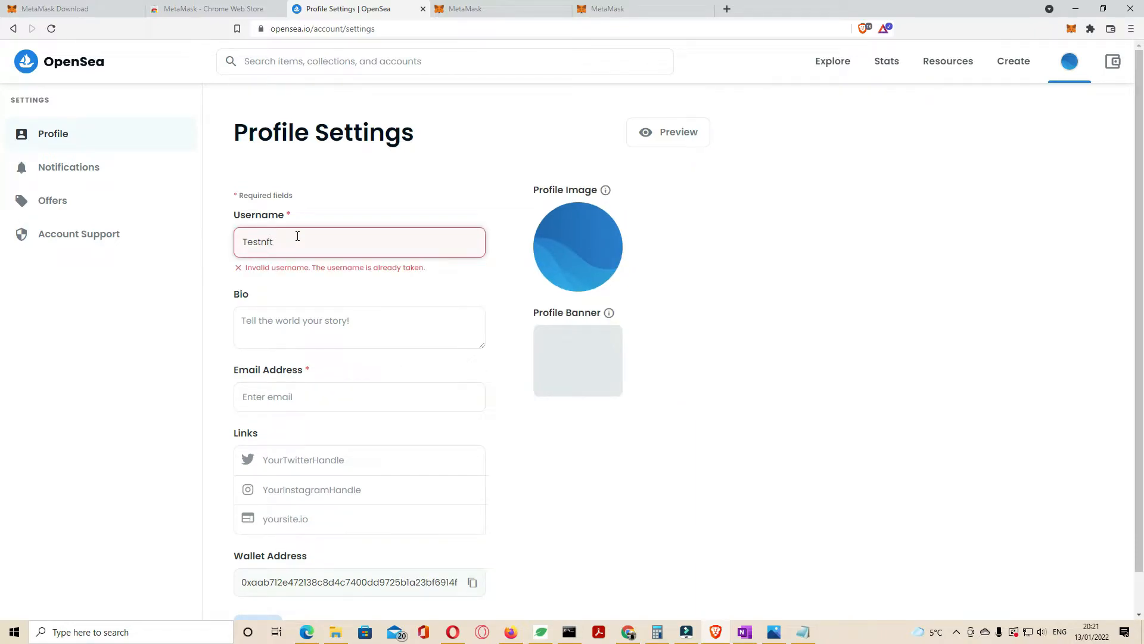
click(320, 285)
click(301, 247)
click(318, 286)
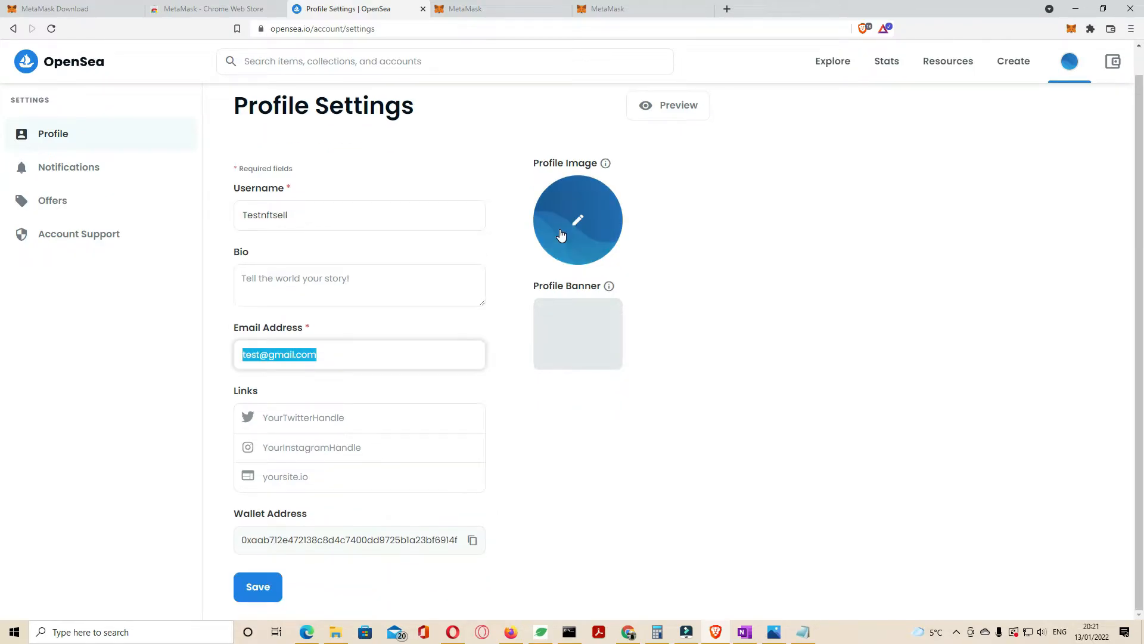
click(560, 229)
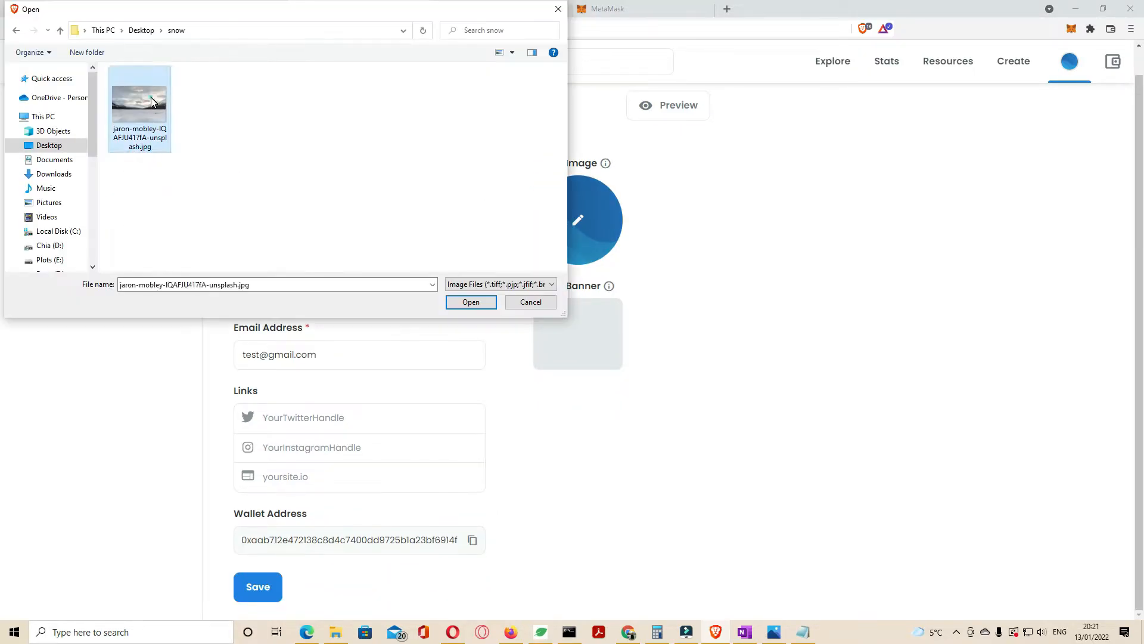
Step: Use the snowy landscape image as both profile picture and banner
double_click(151, 97)
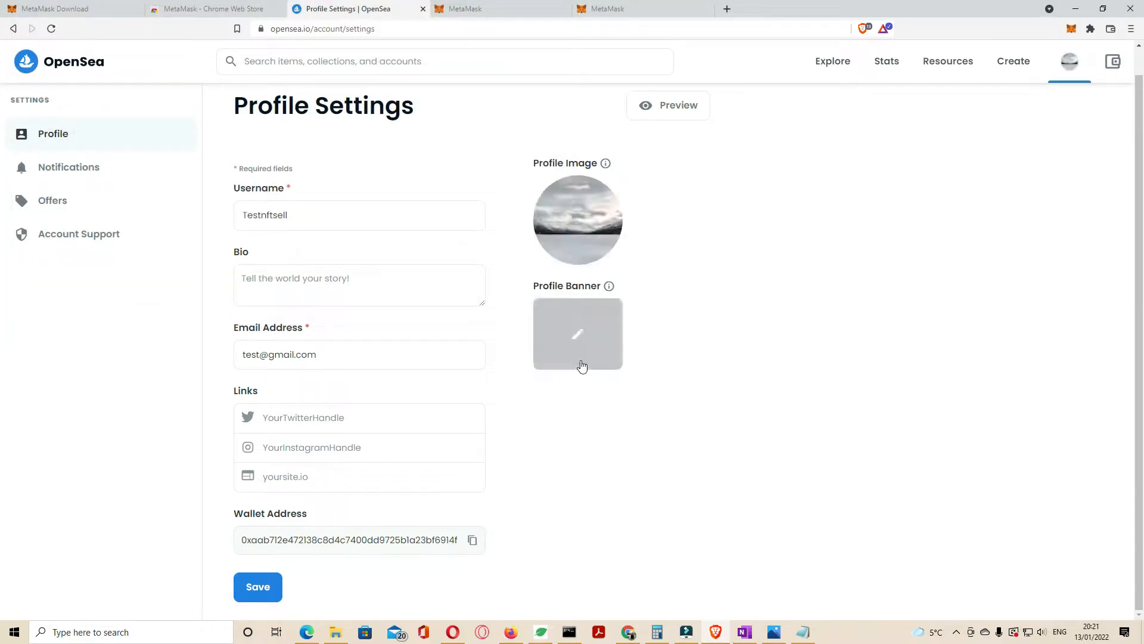
click(580, 352)
double_click(139, 110)
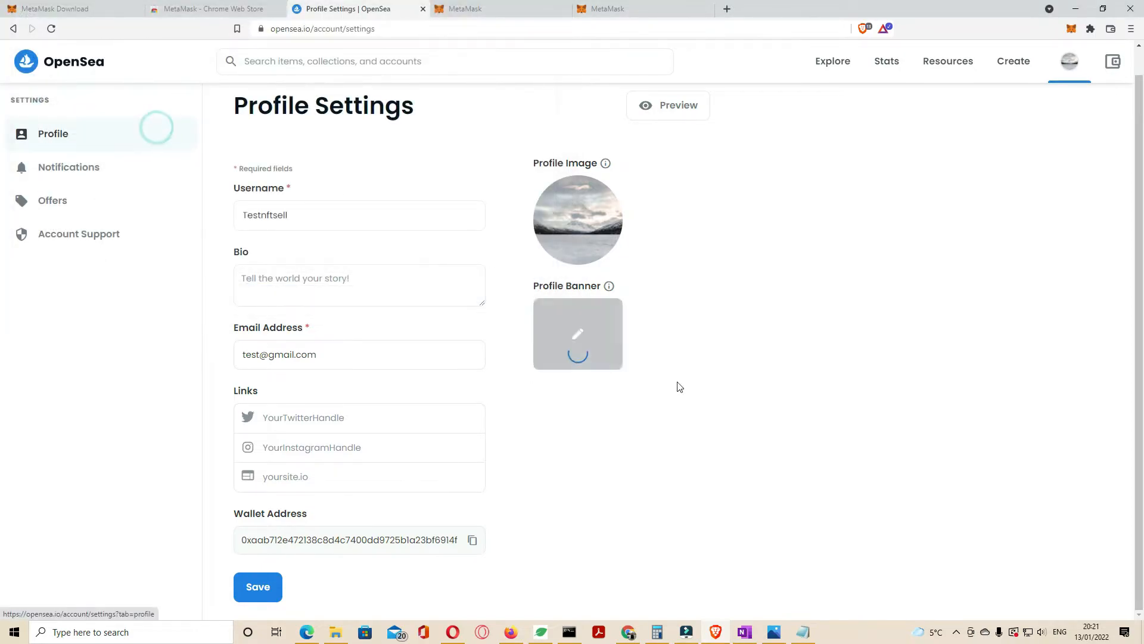
Step: Replace the e-mail field with a new address and save the profile settings
triple_click(364, 353)
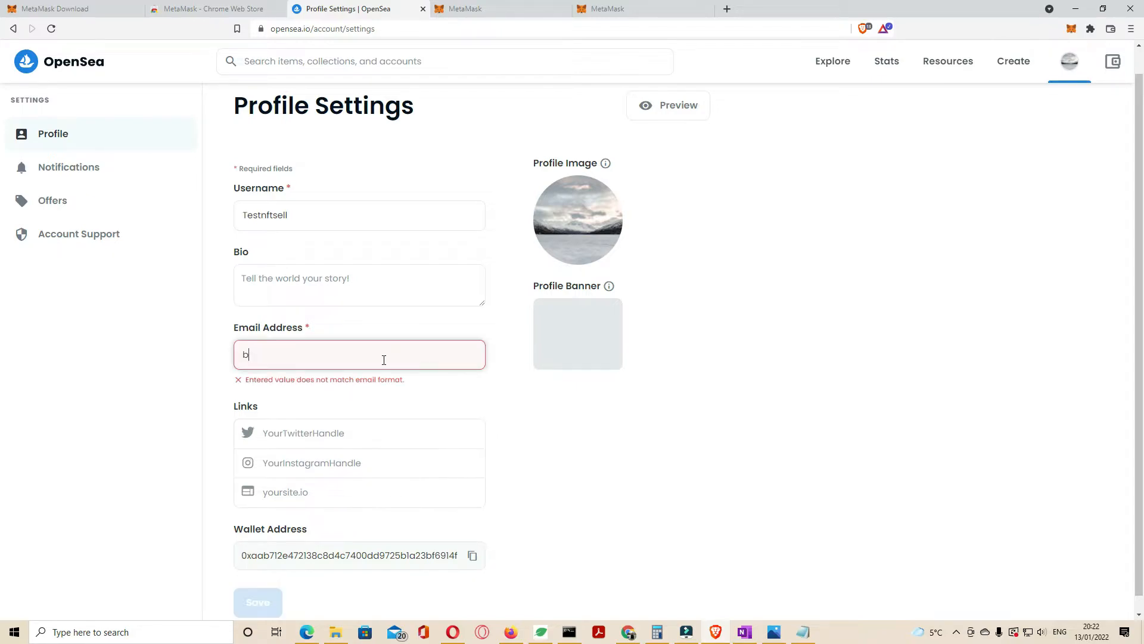
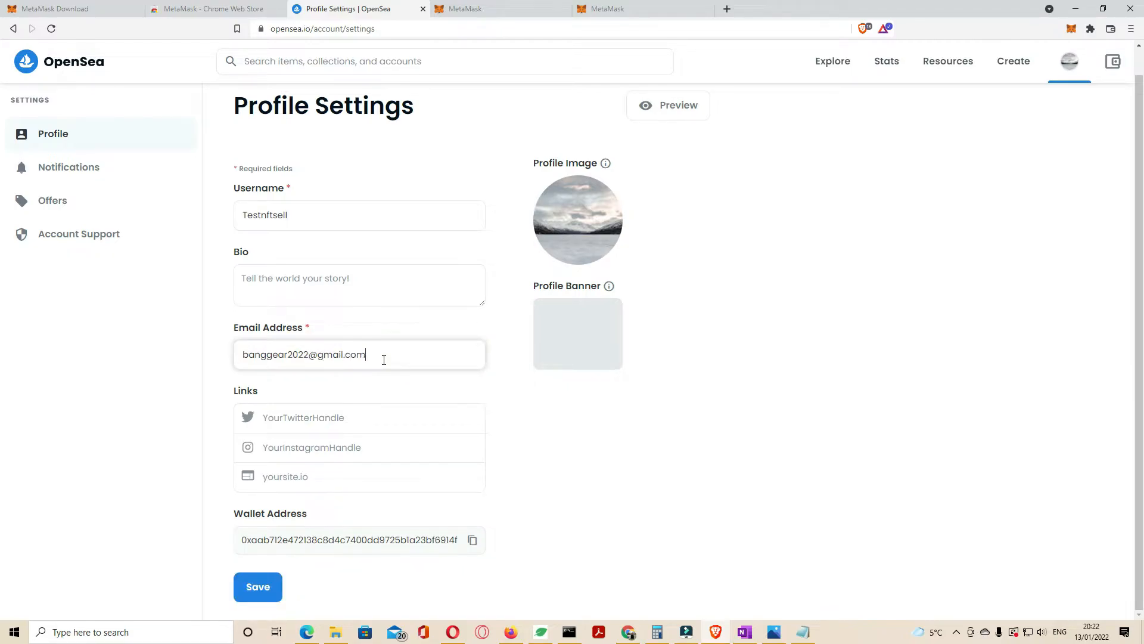
click(608, 423)
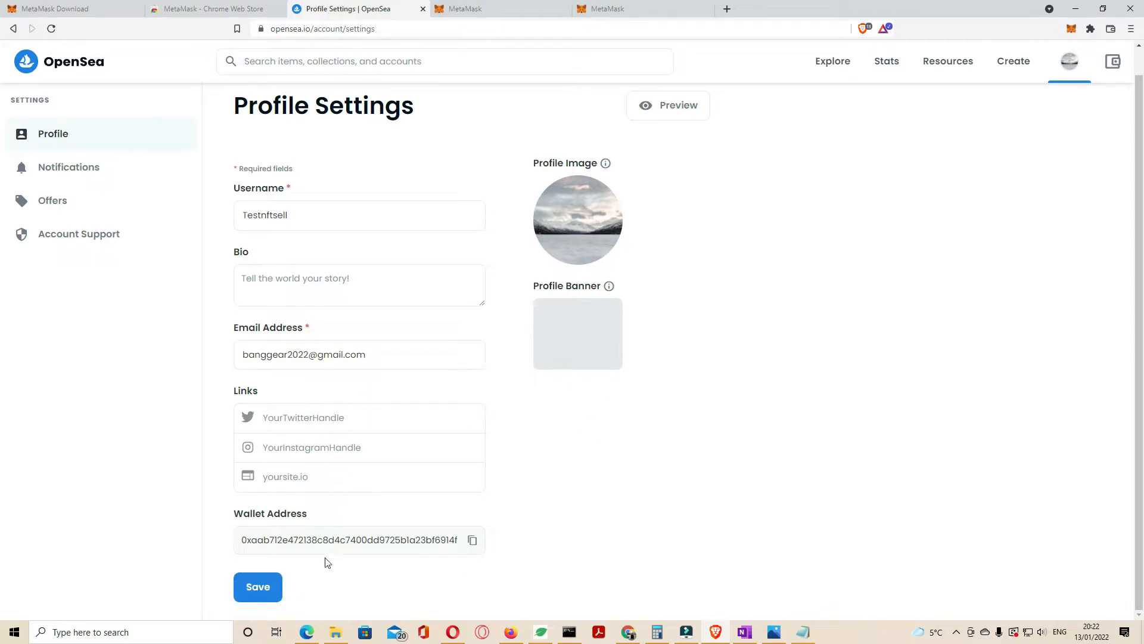
click(259, 587)
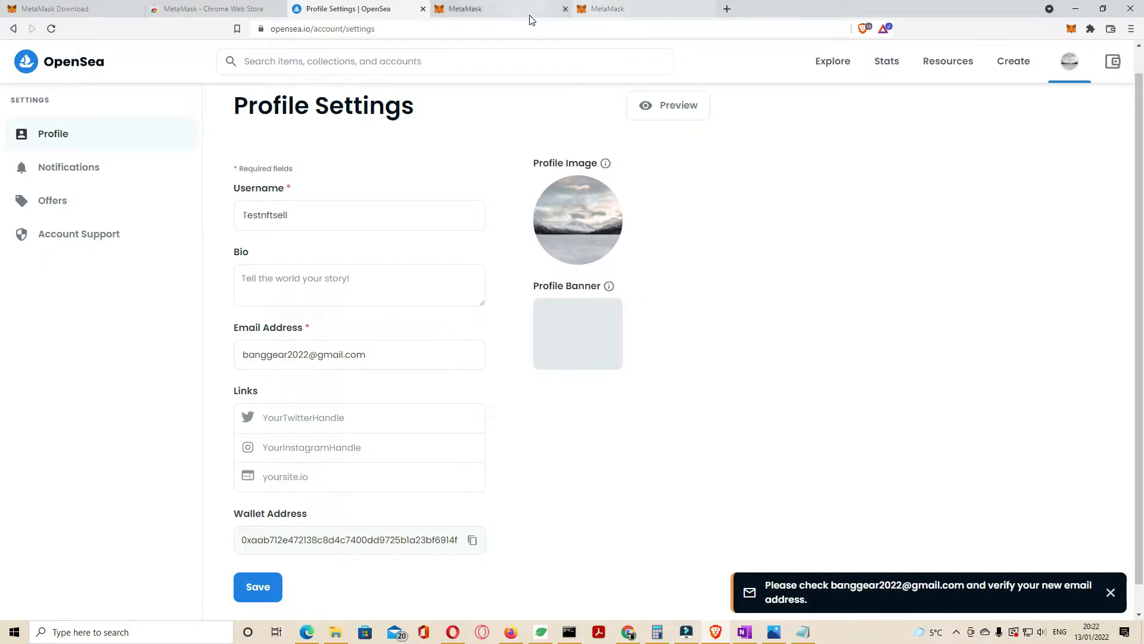
Step: Verify the new e-mail address through the verification message in Gmail
click(727, 9)
text(goo)
key(Return)
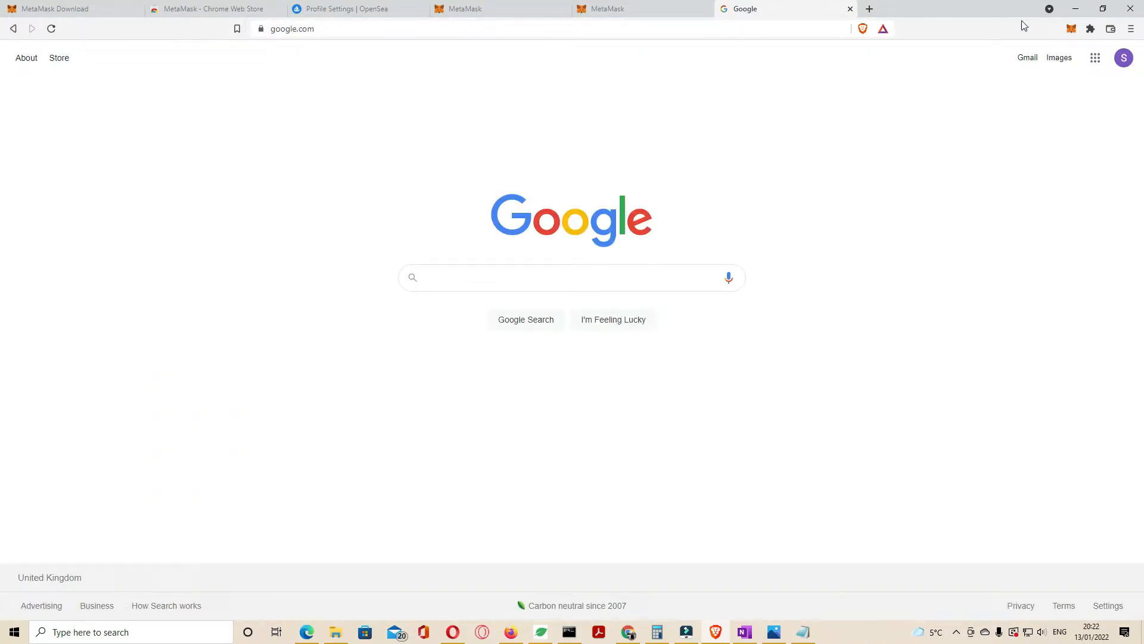
click(1021, 62)
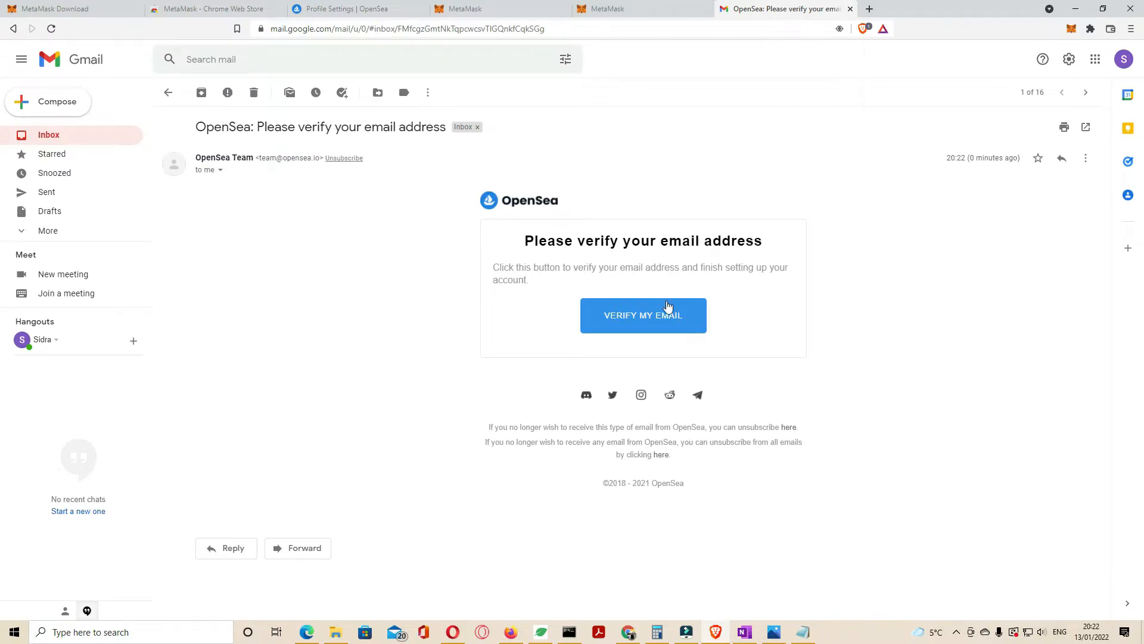
click(656, 315)
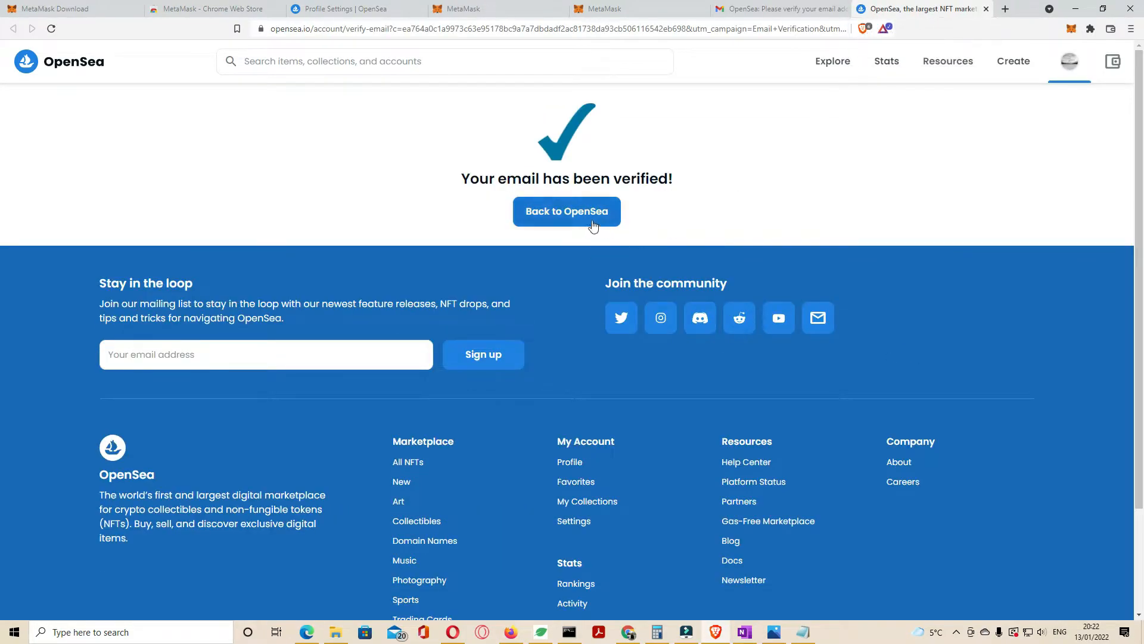
drag(471, 178, 710, 194)
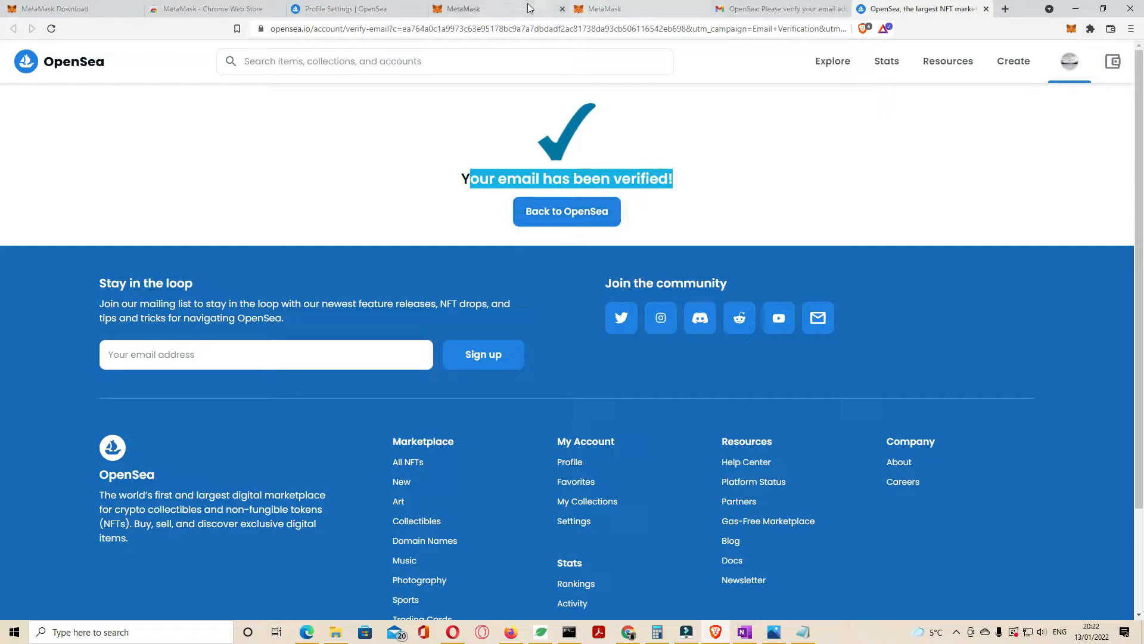
Step: Back on OpenSea's profile settings, go to My Collections from the avatar menu
click(369, 9)
scroll(504, 327, up, 1)
mouse_move(1068, 62)
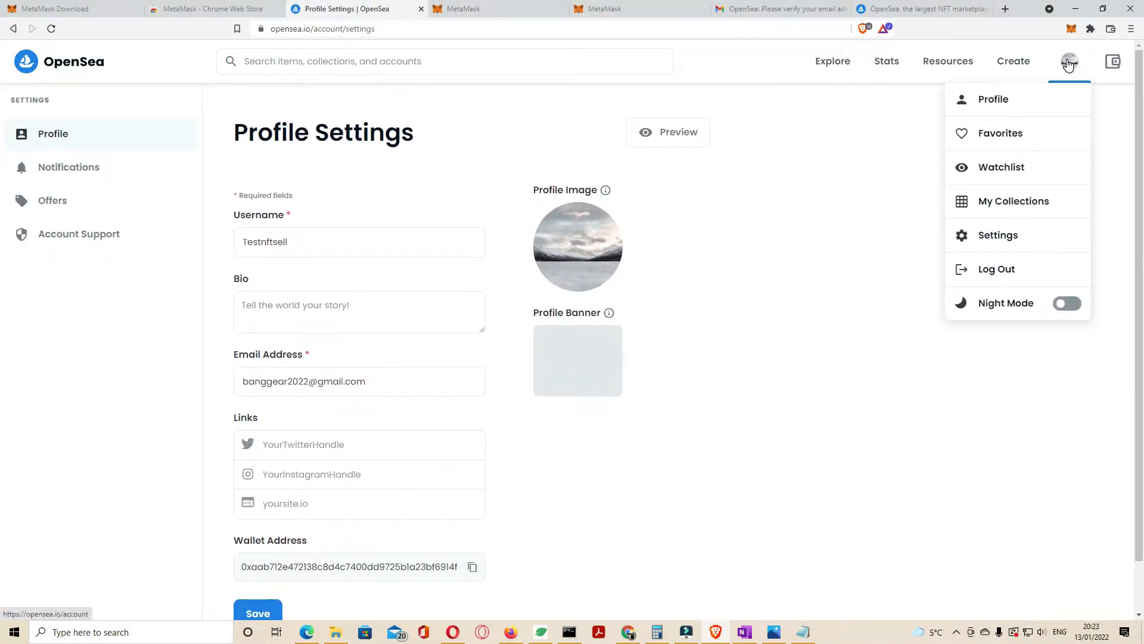
click(1038, 199)
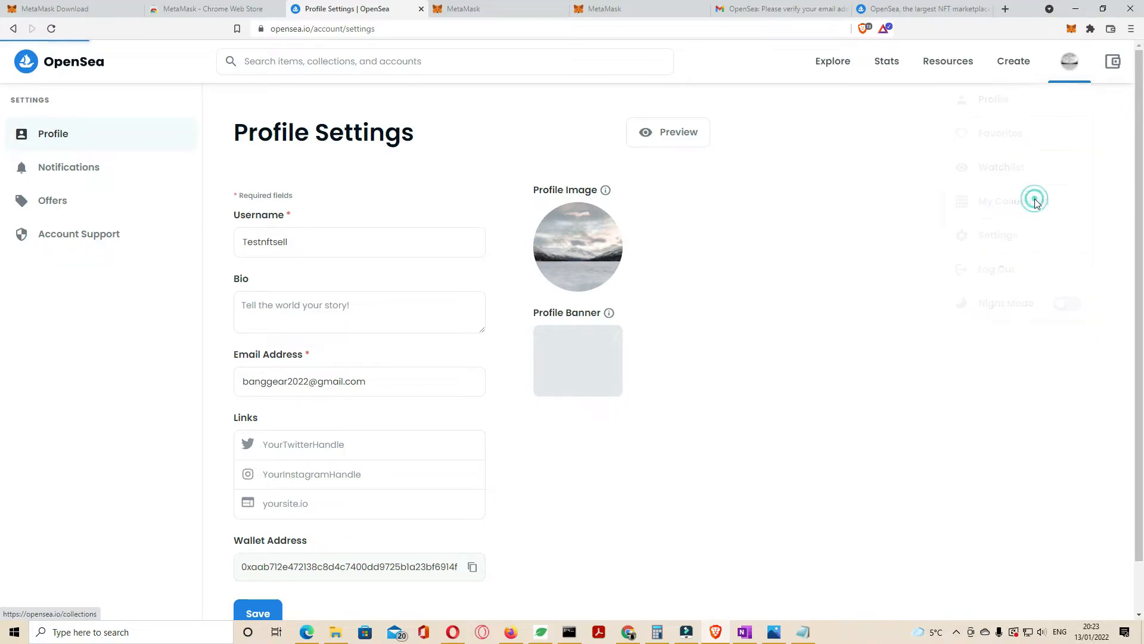
Step: Start a new collection, connecting the MetaMask wallet and signing the OpenSea login message
click(474, 220)
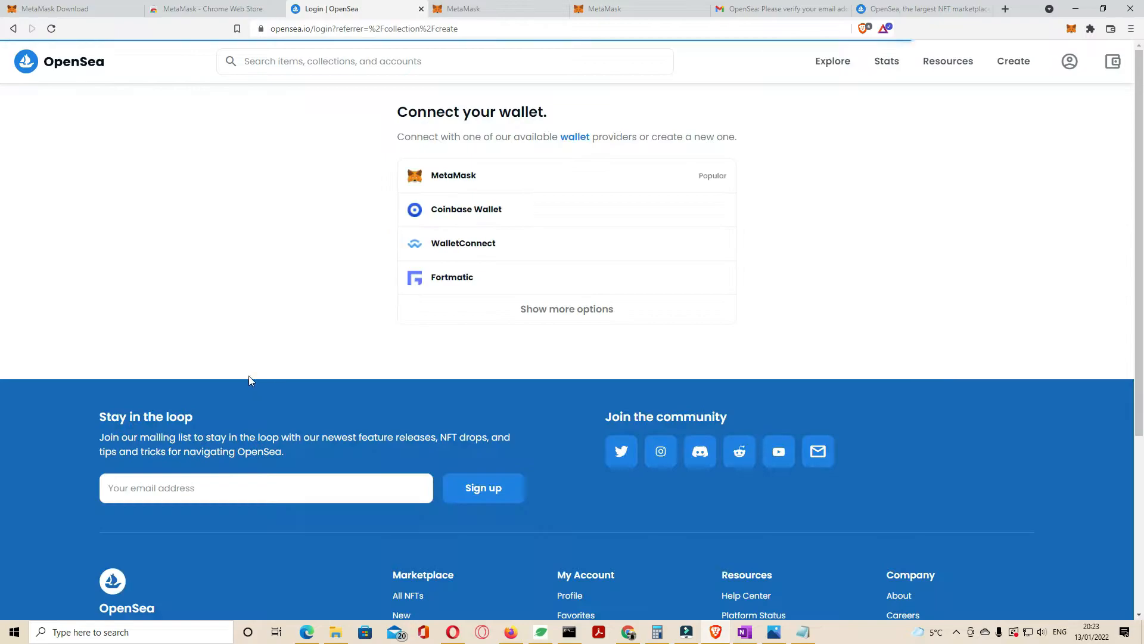
click(433, 179)
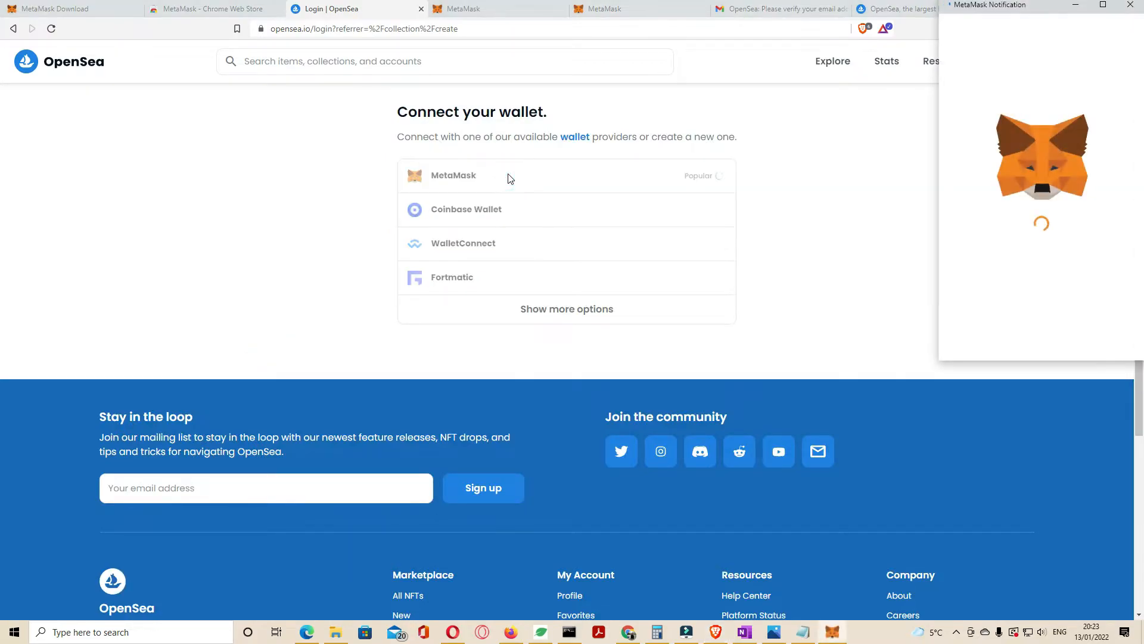
click(1097, 336)
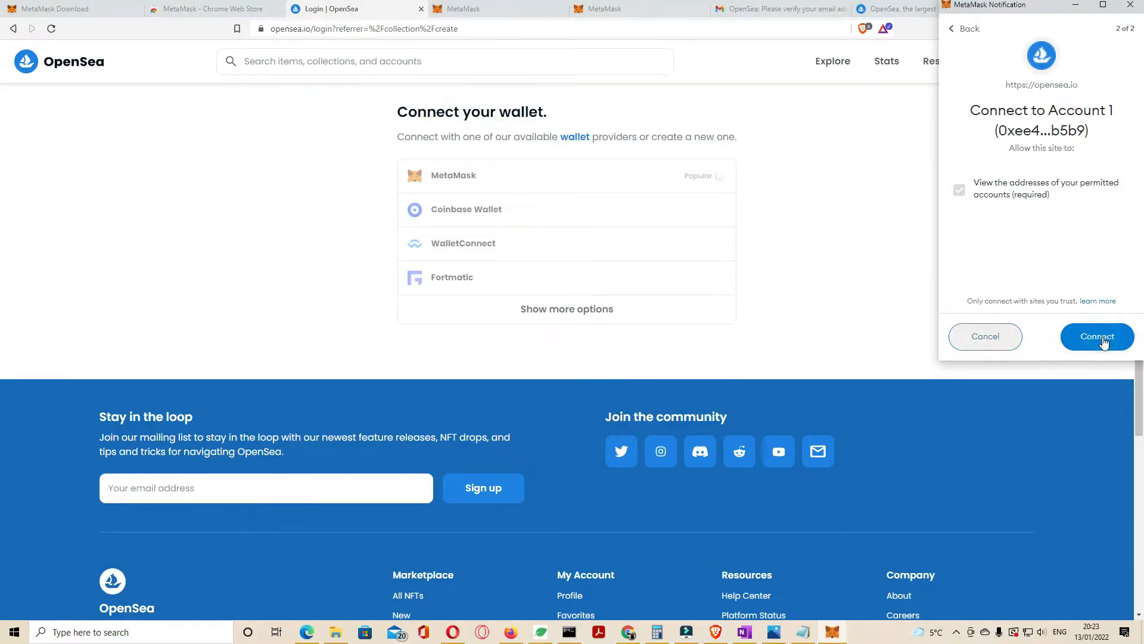
click(1097, 336)
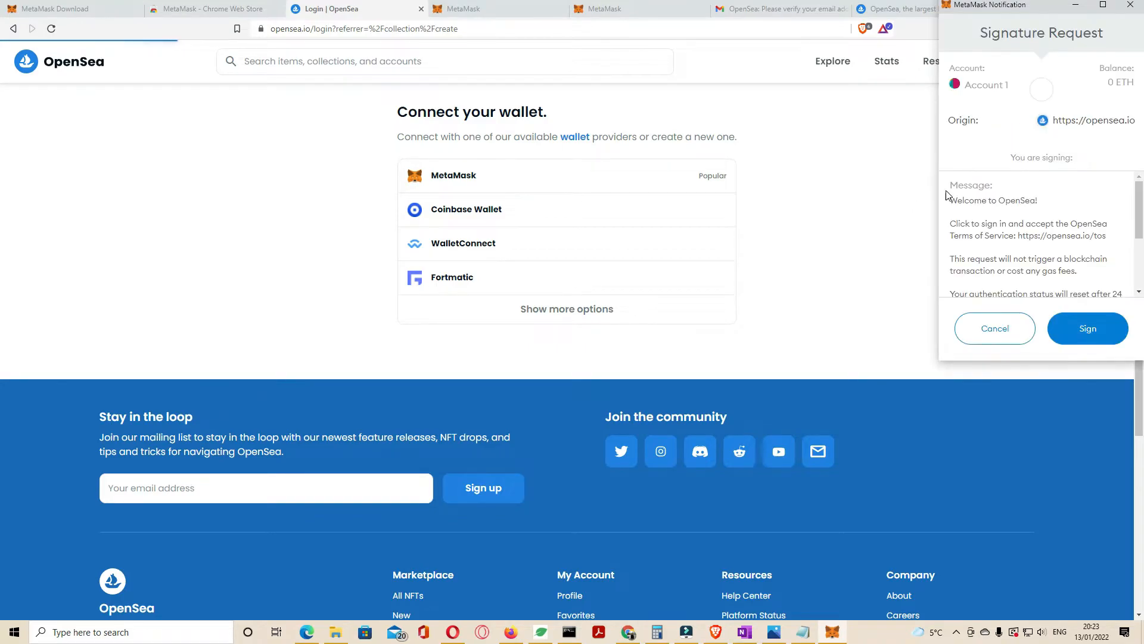
click(1090, 325)
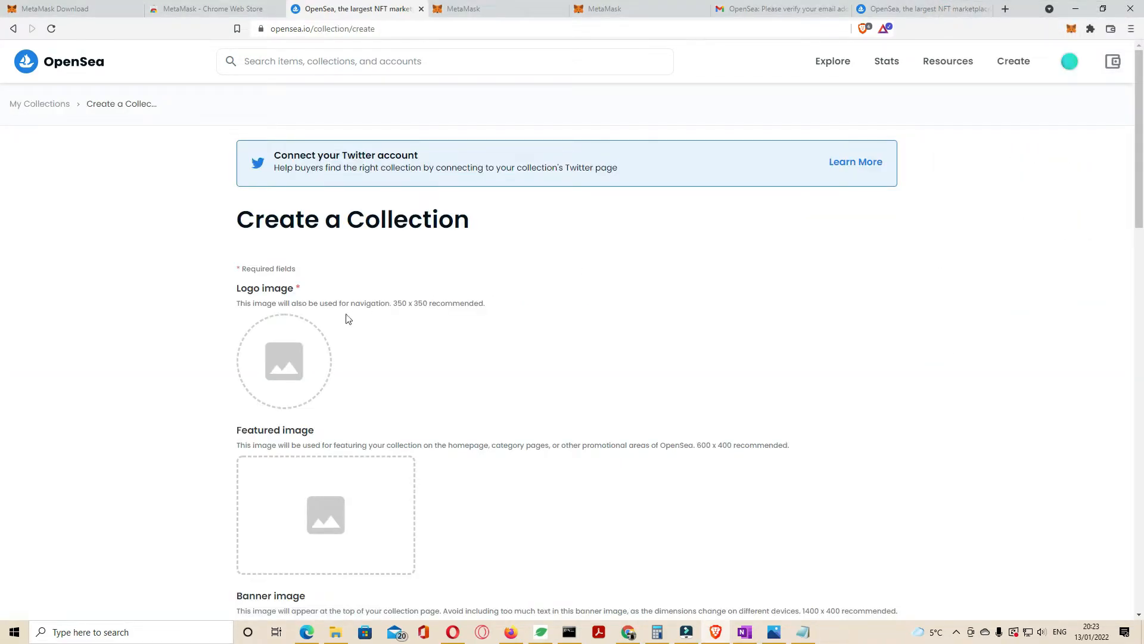
Step: Upload the snowy landscape photo as the collection's logo, featured and banner images
scroll(355, 314, down, 1)
click(275, 277)
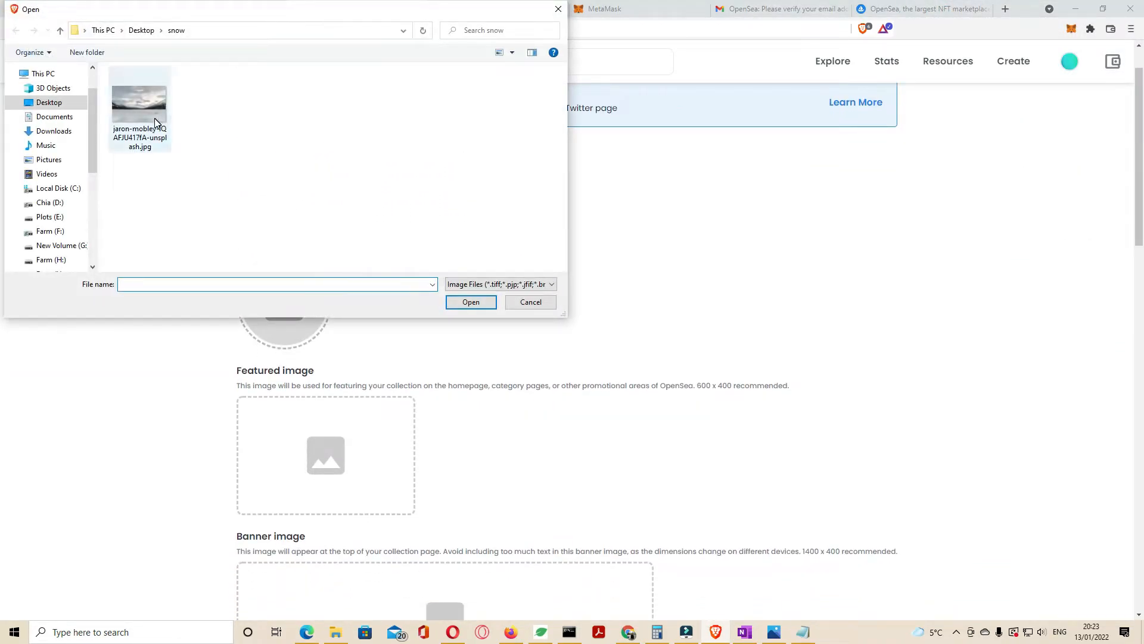
double_click(156, 121)
scroll(465, 286, down, 3)
click(353, 280)
double_click(136, 115)
click(396, 451)
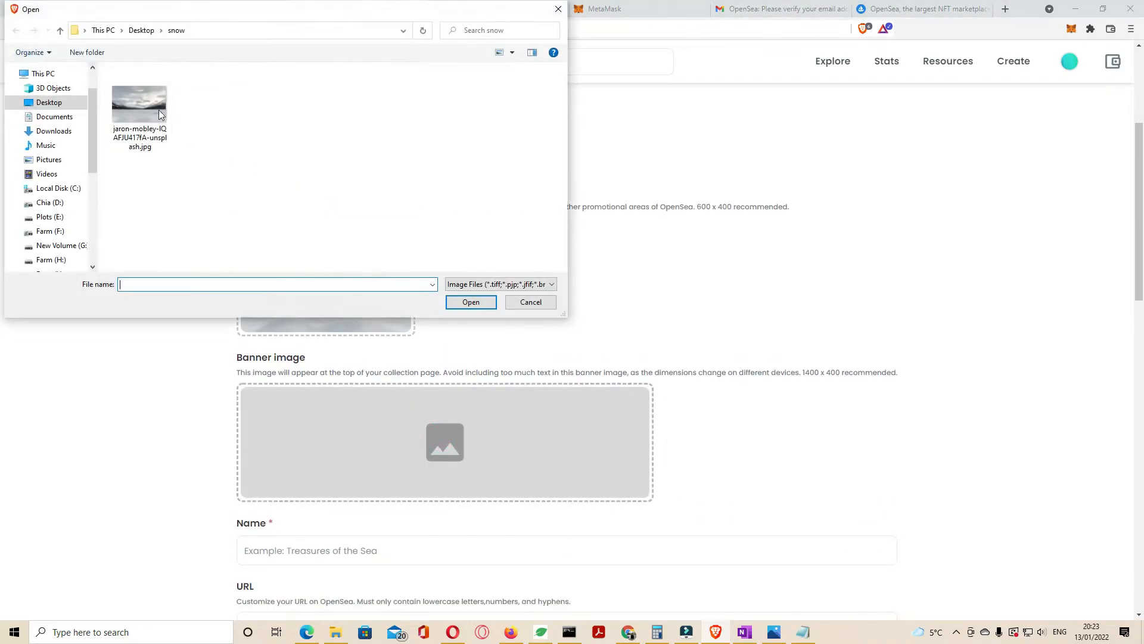
double_click(141, 110)
scroll(494, 345, down, 4)
Step: Enter 'Test collection nfts' as the collection name
click(305, 310)
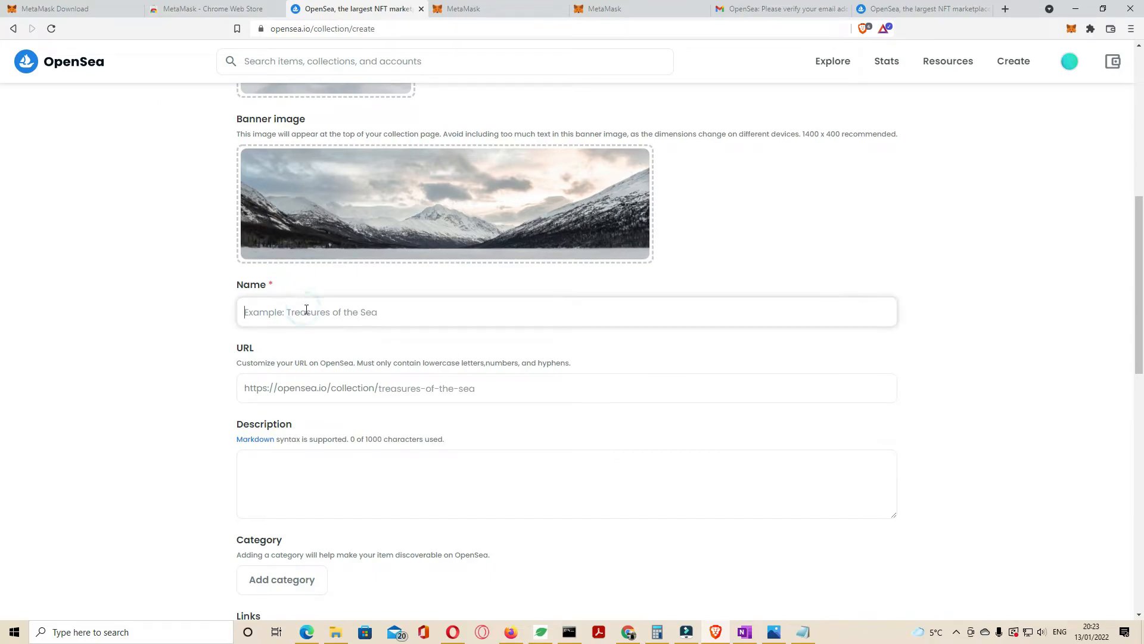
text(Testcollection)
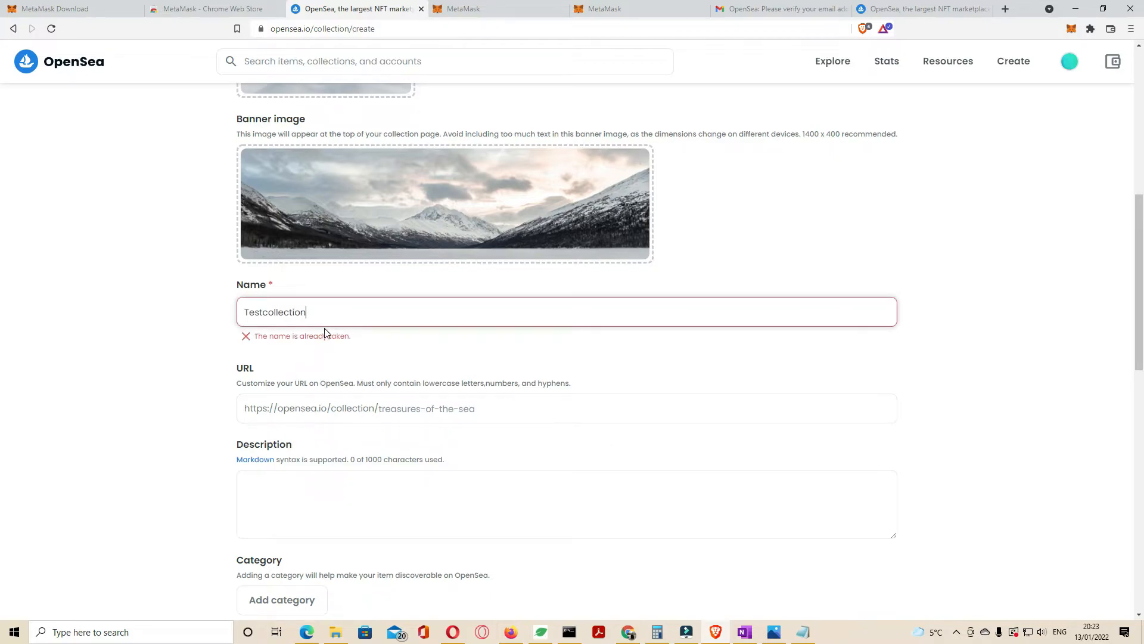
text(ft)
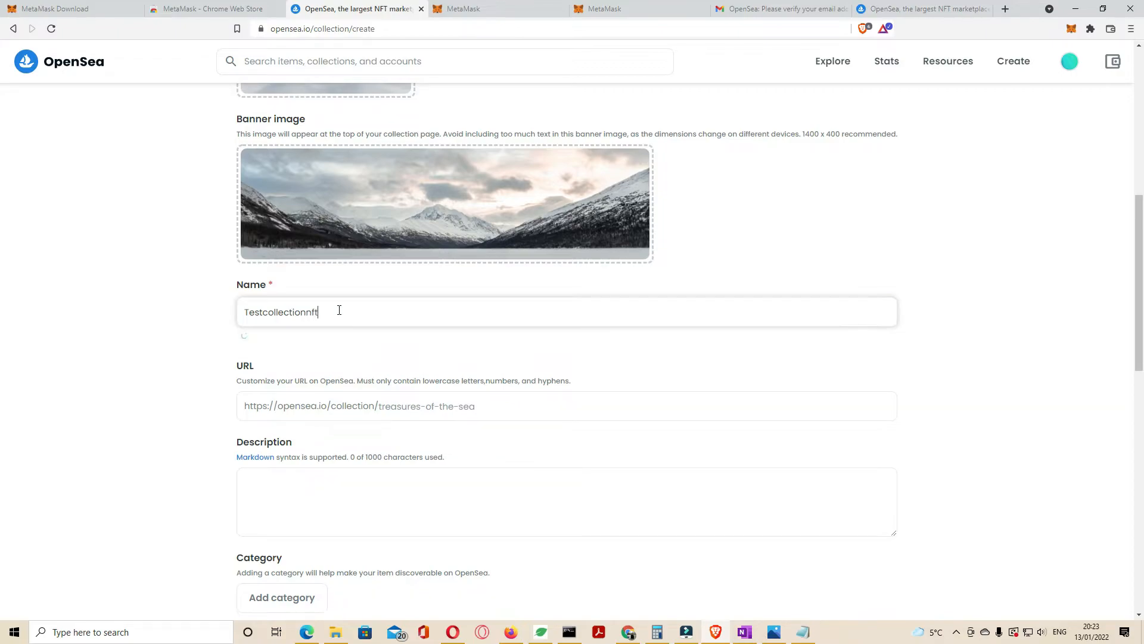
click(264, 312)
Step: Set the URL slug to testcollectionnfts, adjusting name and slug until both validate
click(448, 402)
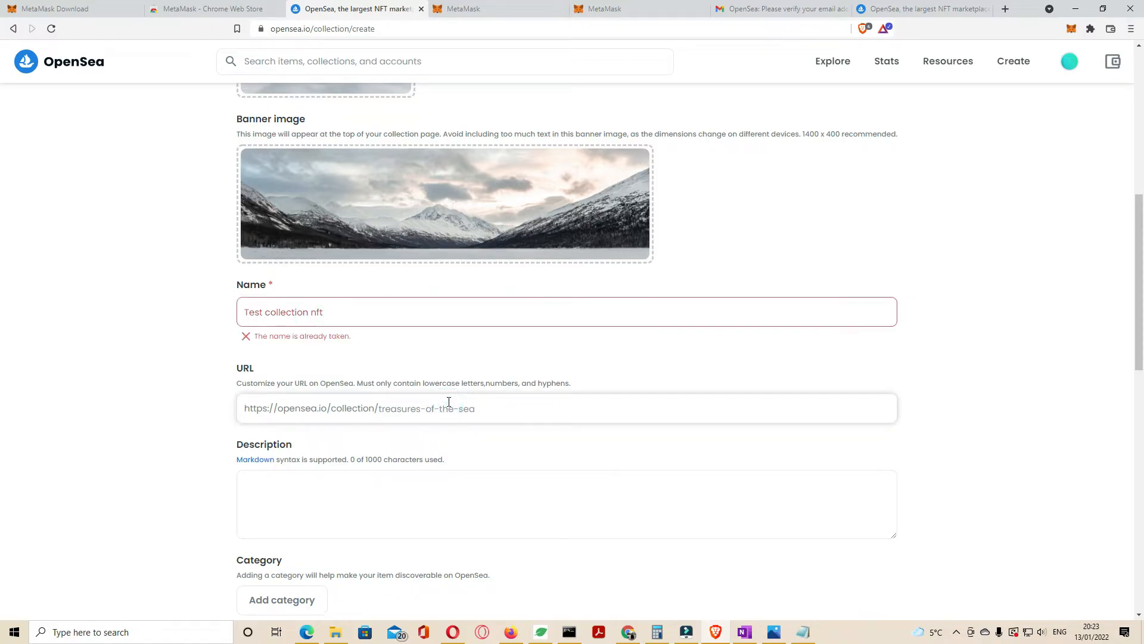
text(testnft)
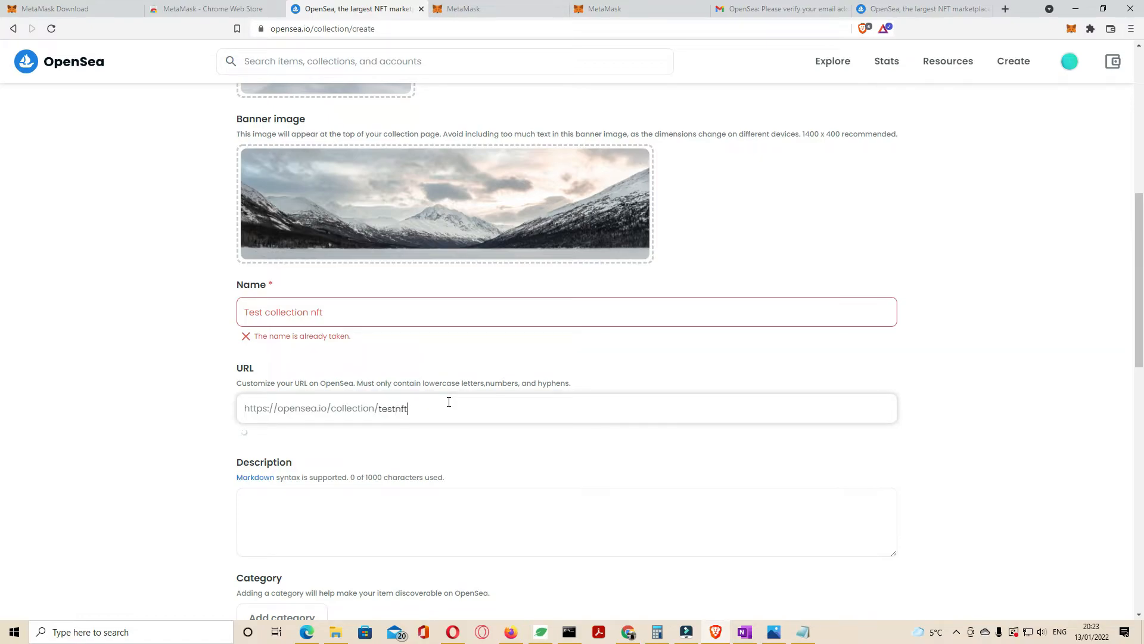
click(466, 451)
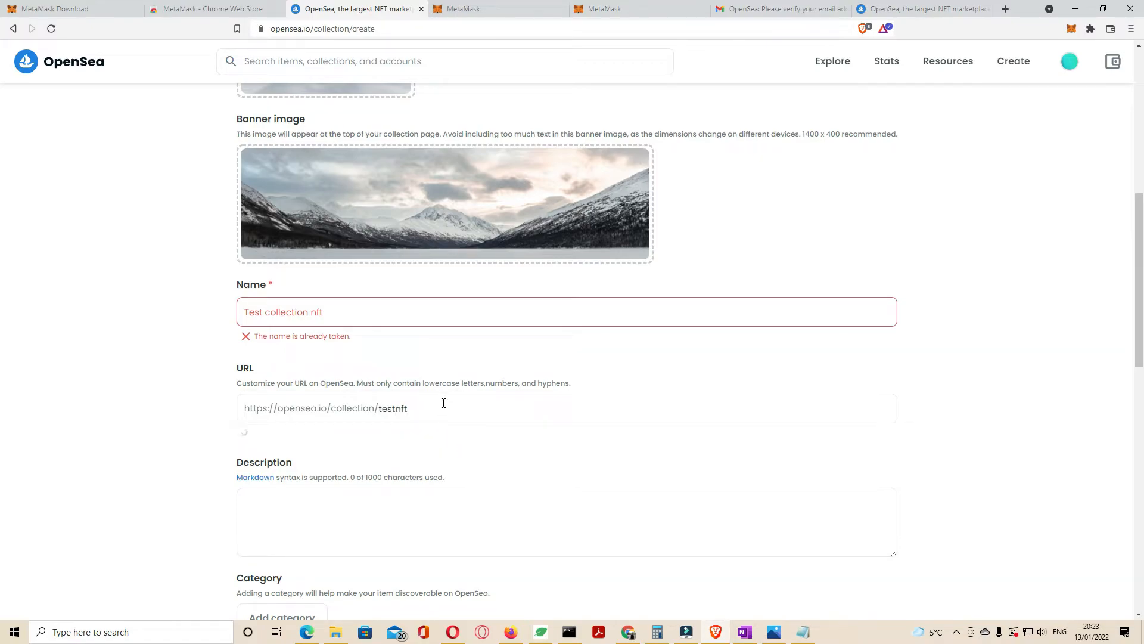
click(323, 311)
text(s)
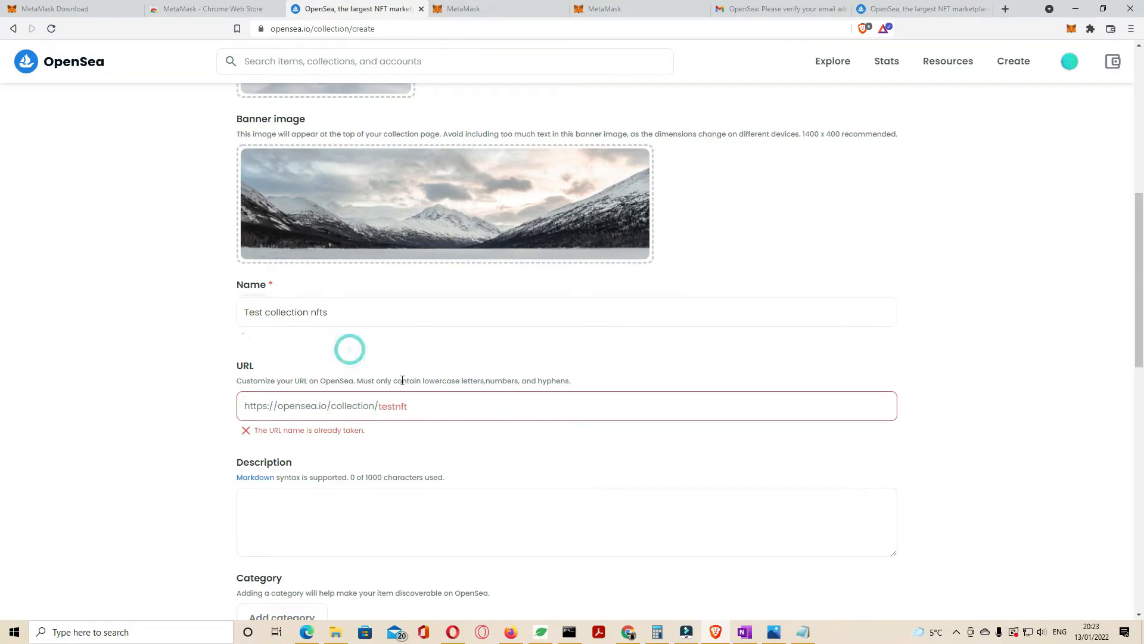
click(307, 312)
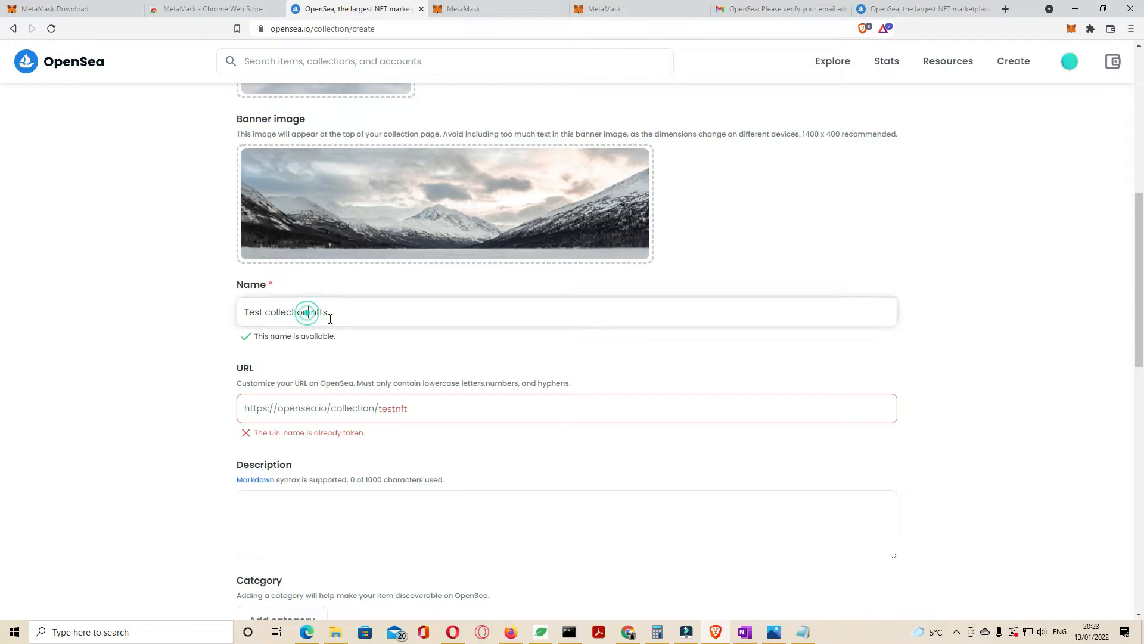
click(417, 409)
click(394, 409)
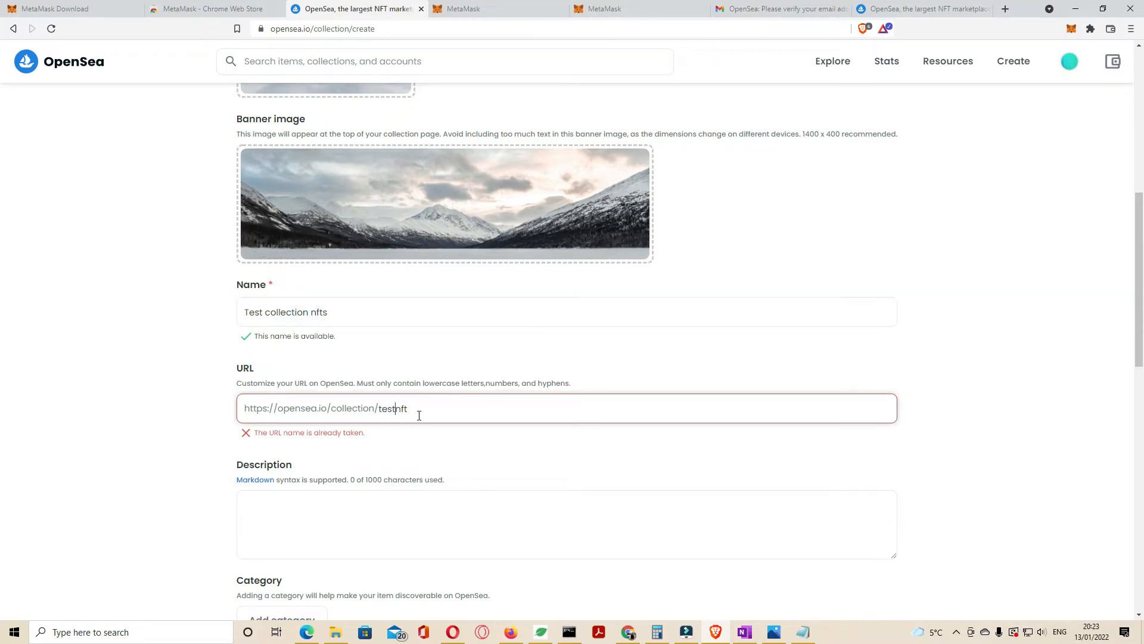
text(collect)
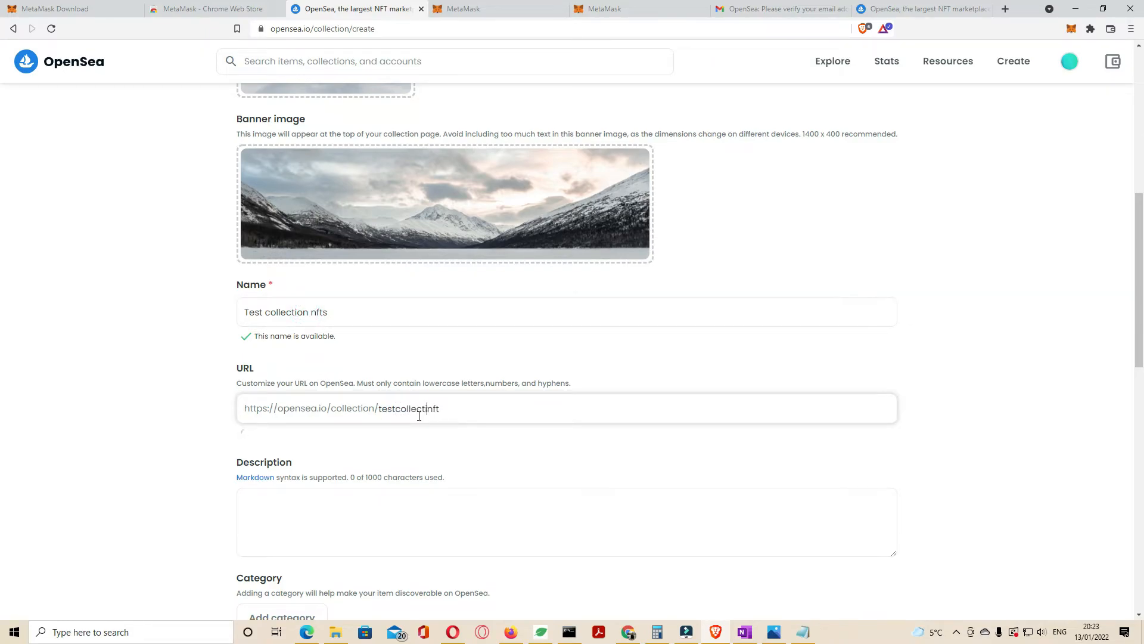
click(503, 404)
text(s)
click(519, 440)
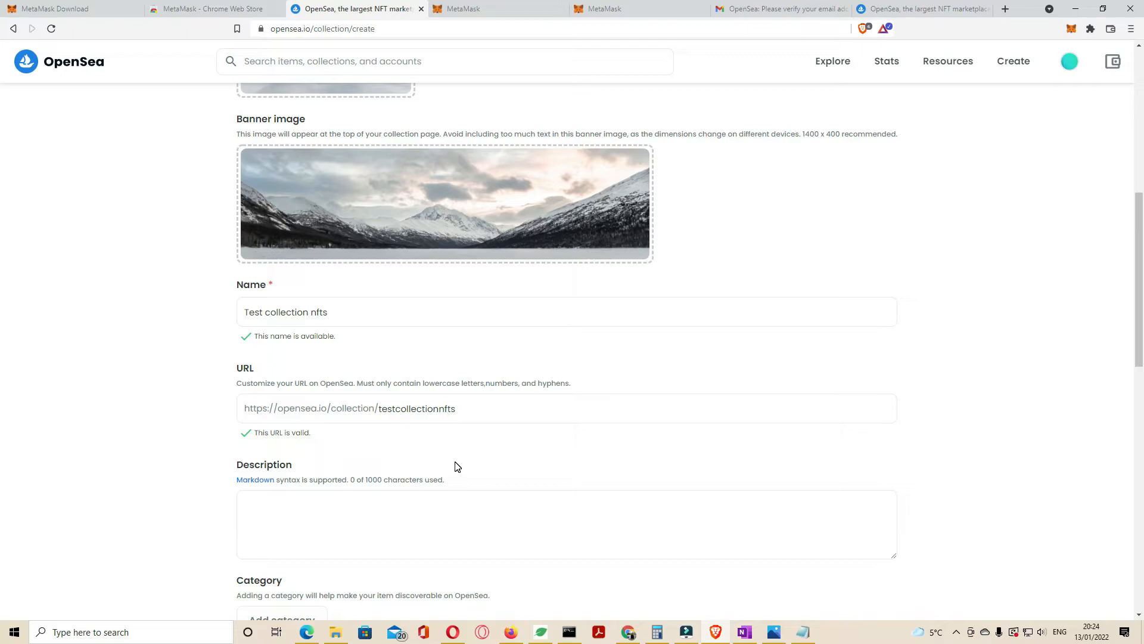
Step: Write the description 'Test Collection nfts on Polygon Bloackchain'
scroll(425, 431, down, 2)
click(418, 416)
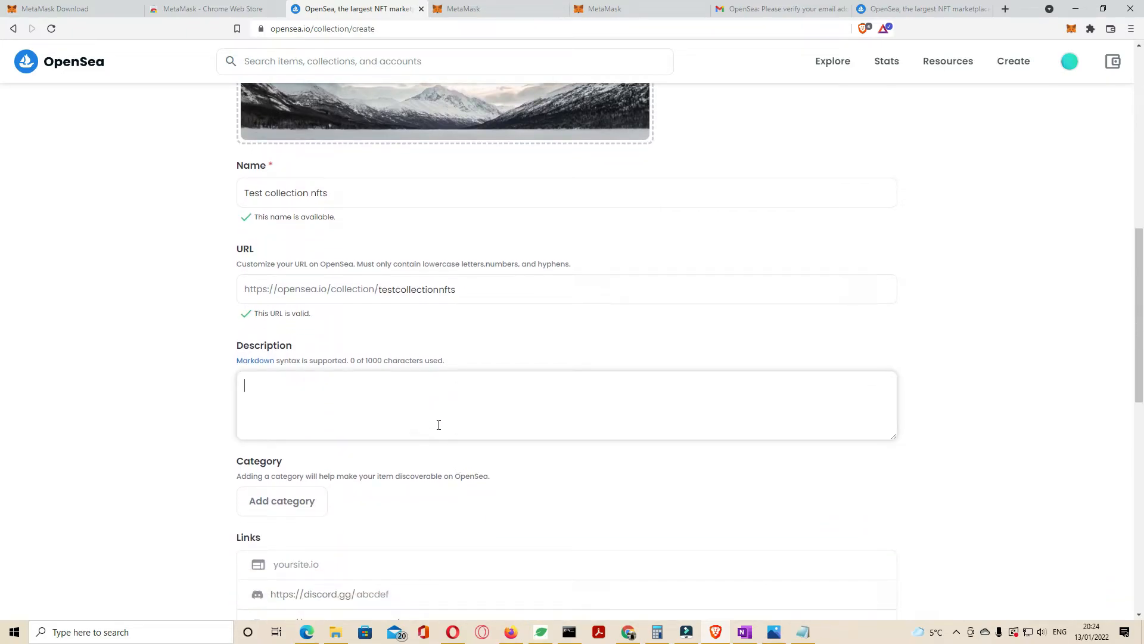
text(Test Collection nfts on )
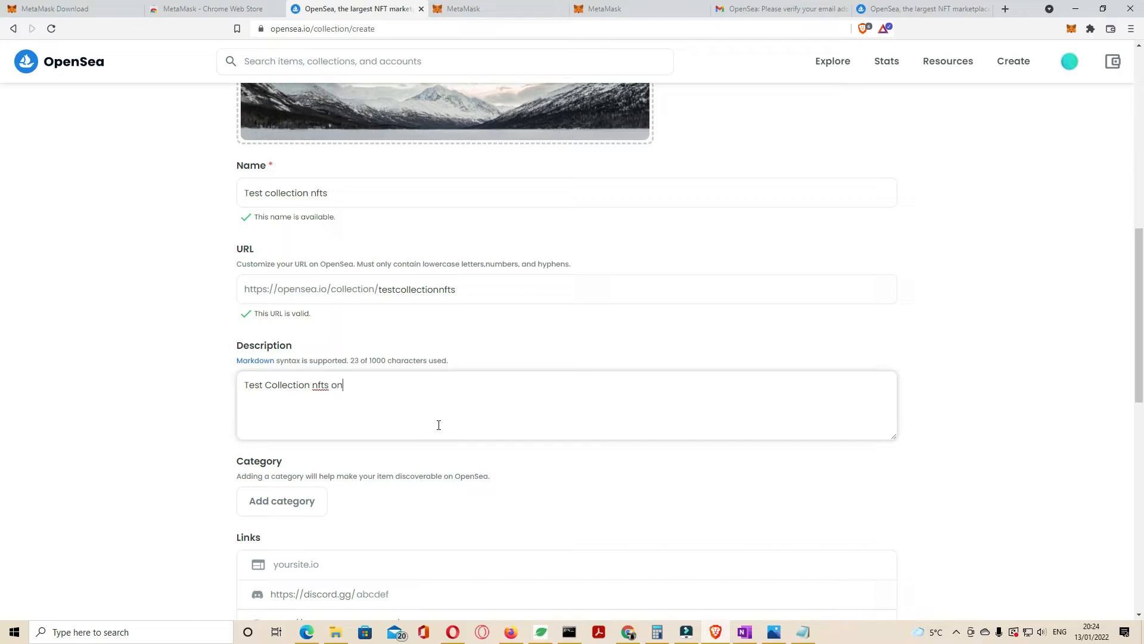
text(Polygon Bloackchain)
Step: Set the collection category to Photography and the royalty fee to 5%
click(283, 501)
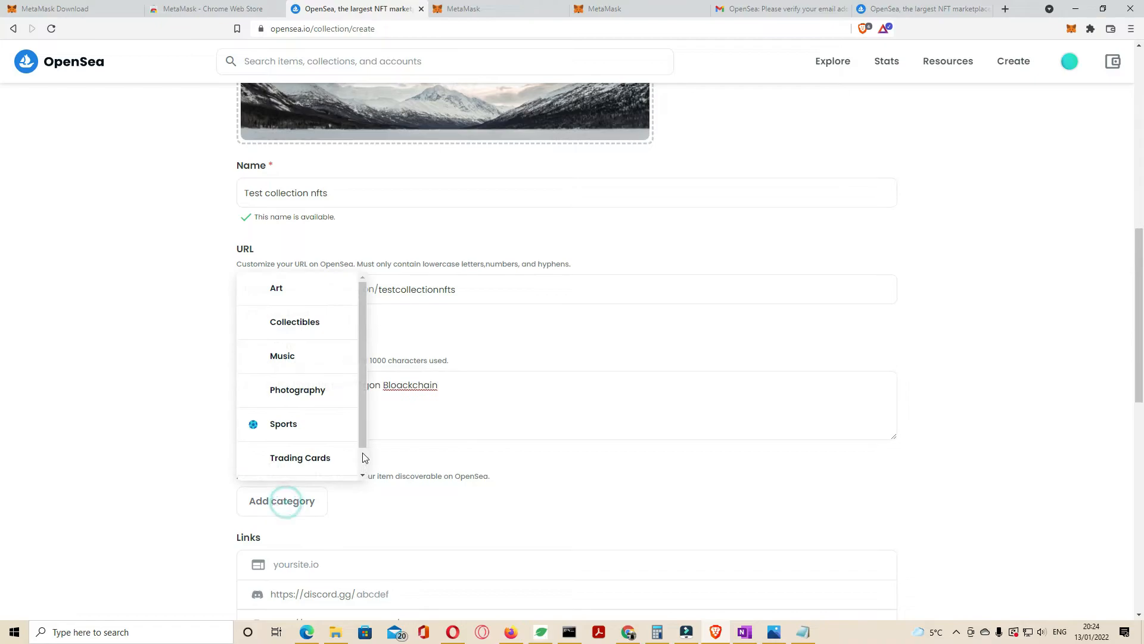
click(298, 391)
scroll(614, 414, down, 3)
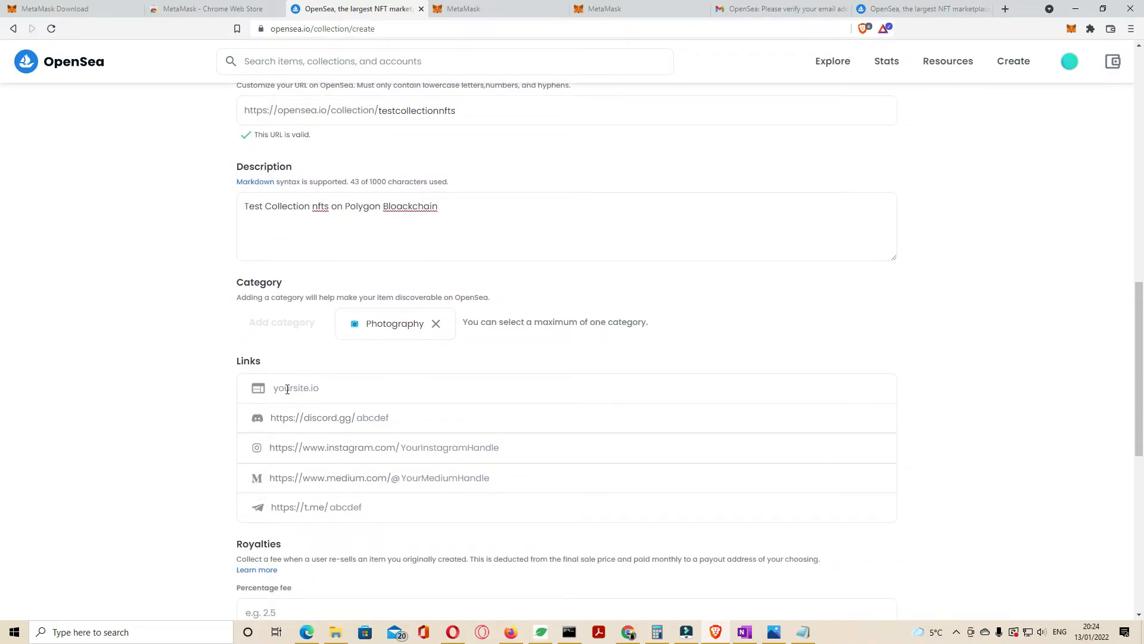
click(285, 389)
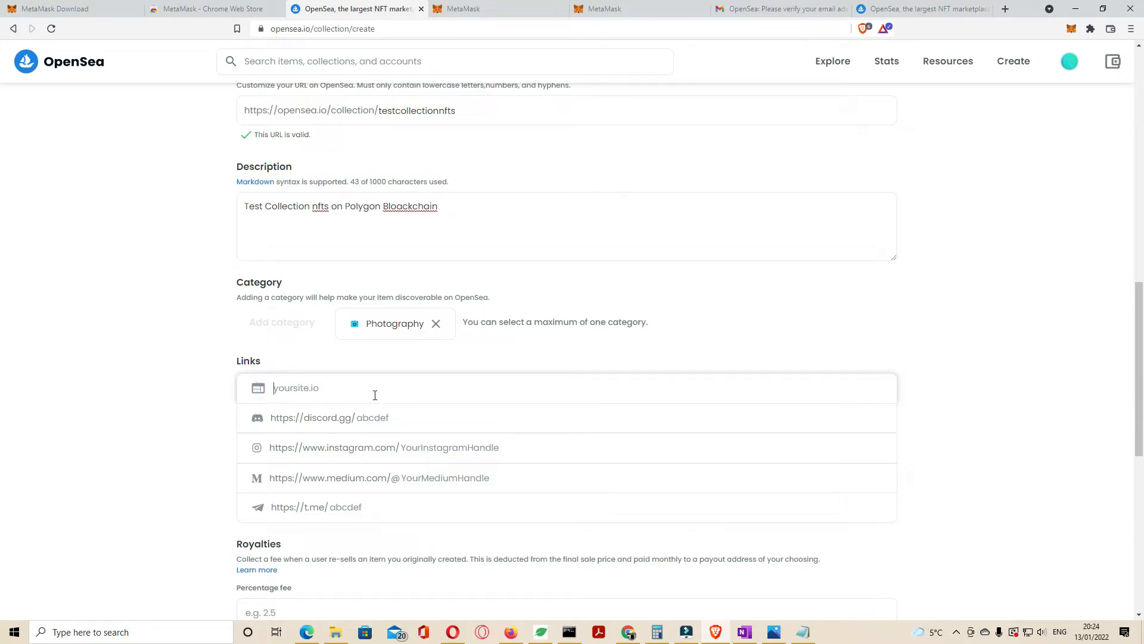
scroll(375, 396, down, 5)
click(304, 322)
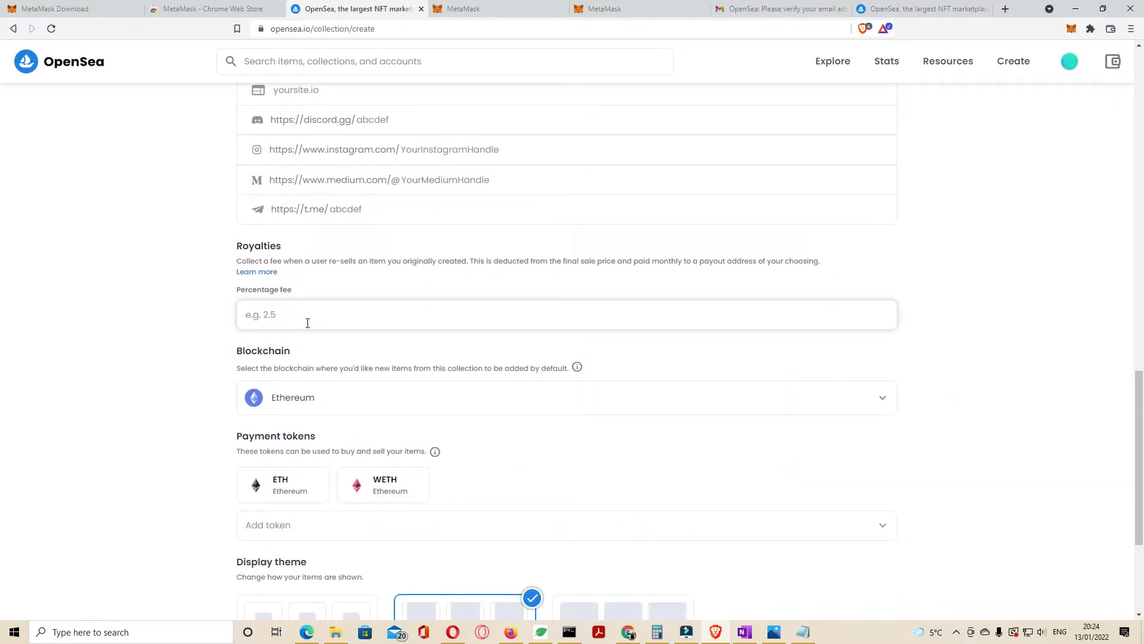
text(5)
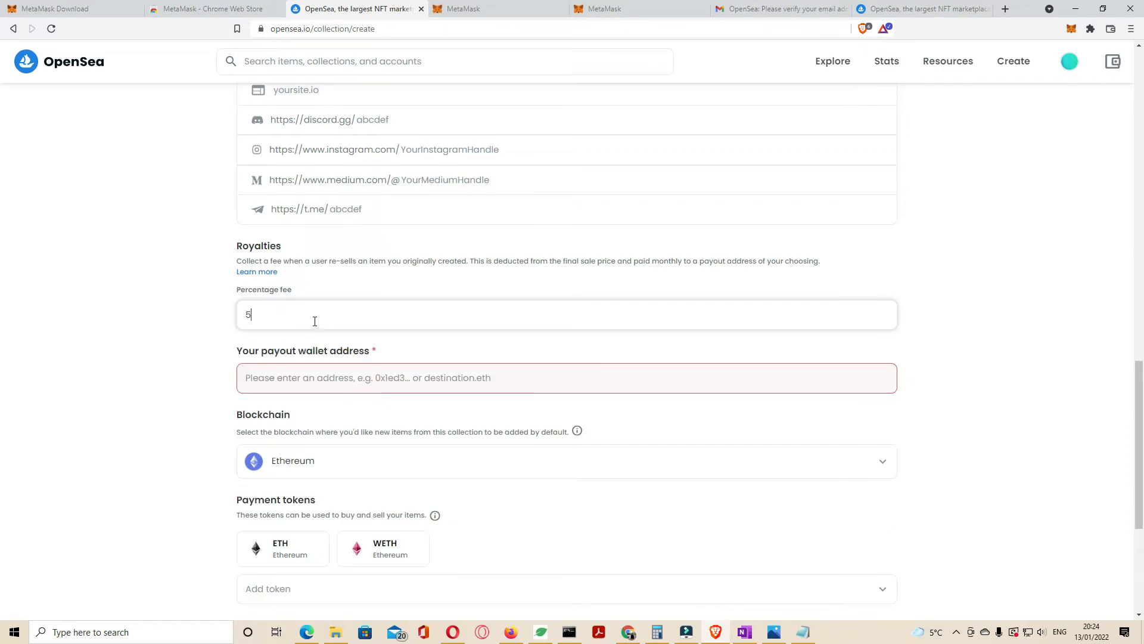
Step: Copy the MetaMask account address and paste it as the payout wallet address
click(1072, 33)
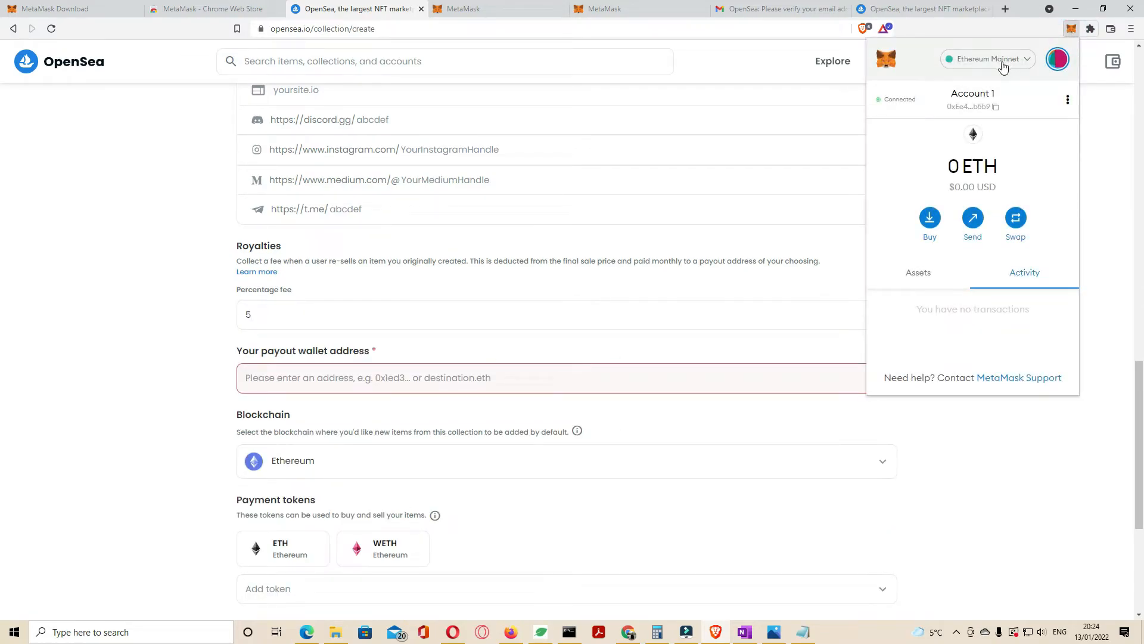
click(996, 109)
click(320, 377)
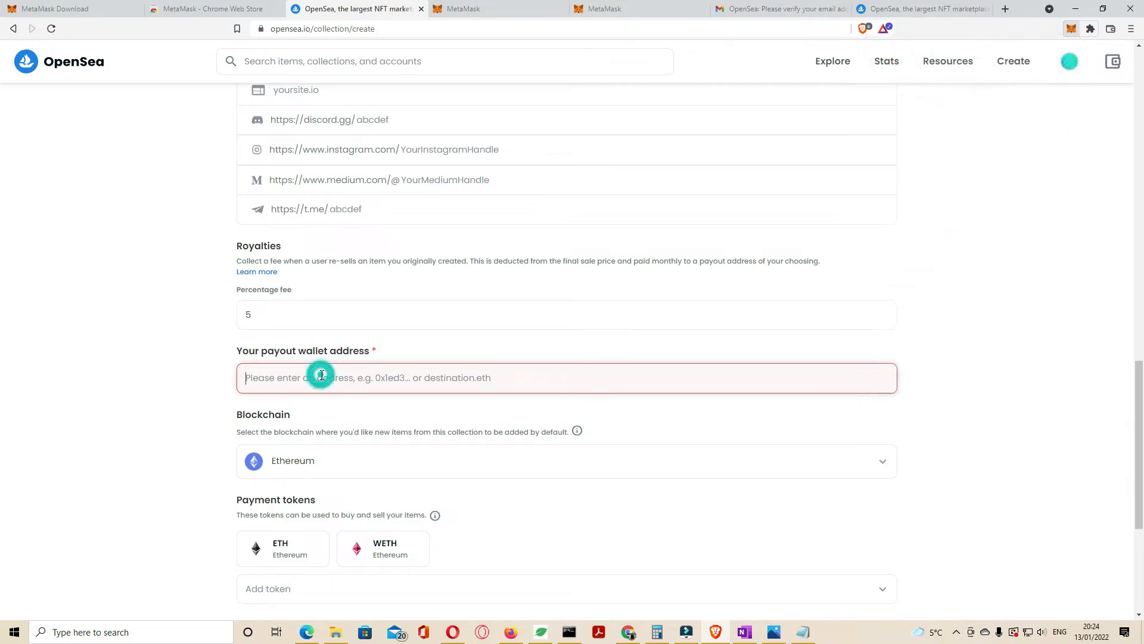
right_click(321, 377)
click(350, 466)
Step: Choose Polygon as the blockchain and Contained as the display theme
scroll(530, 501, down, 3)
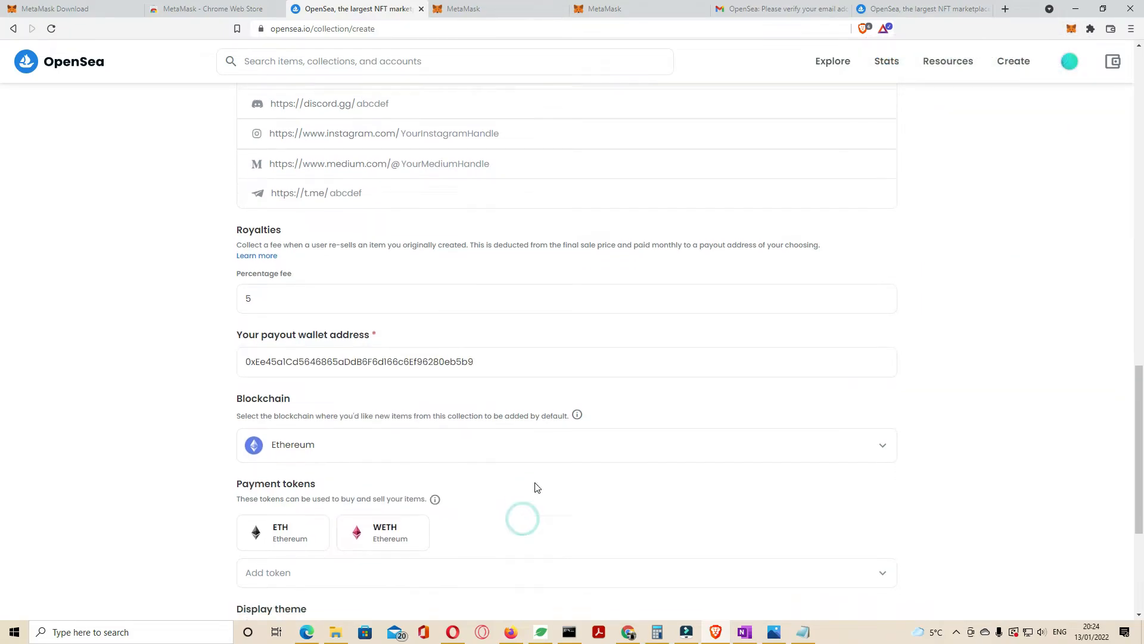
click(355, 288)
click(316, 325)
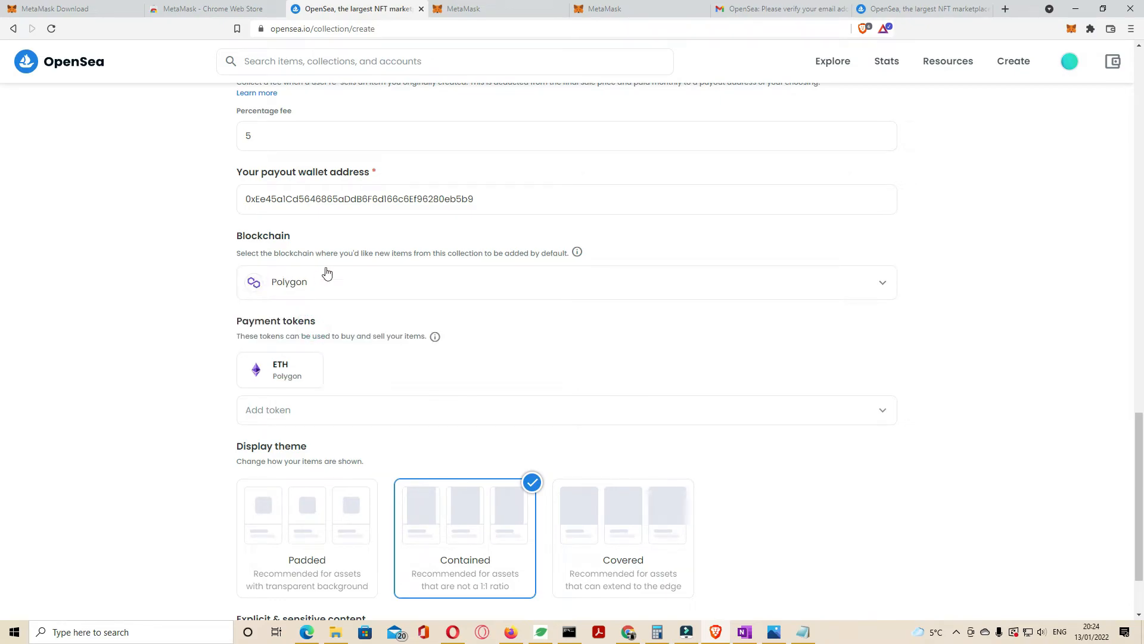
scroll(623, 412, down, 2)
click(623, 413)
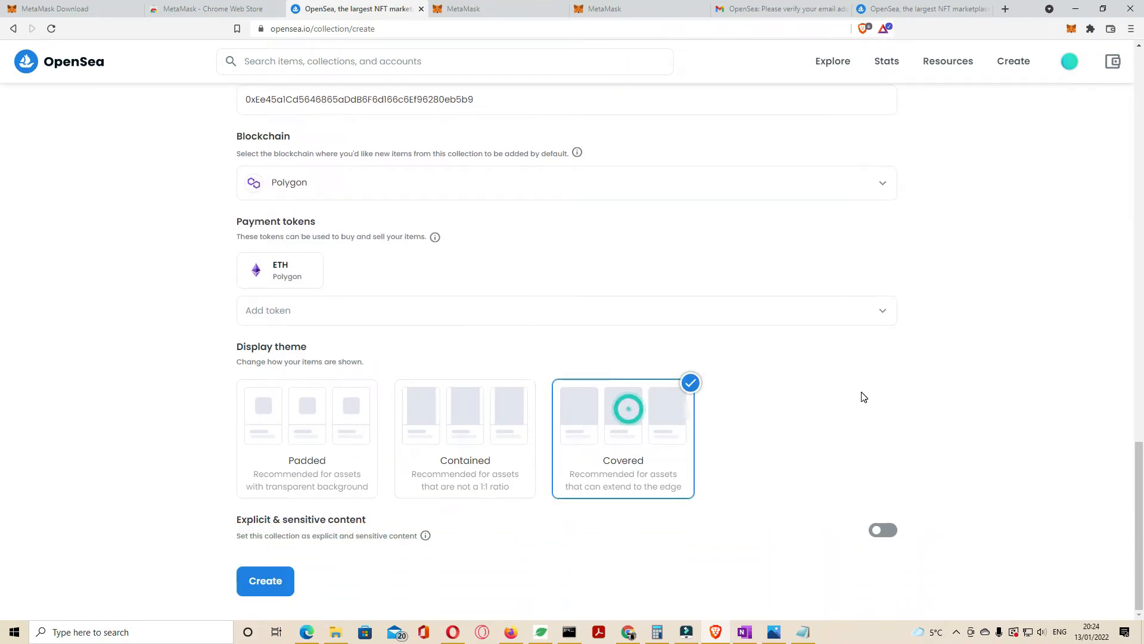
click(463, 428)
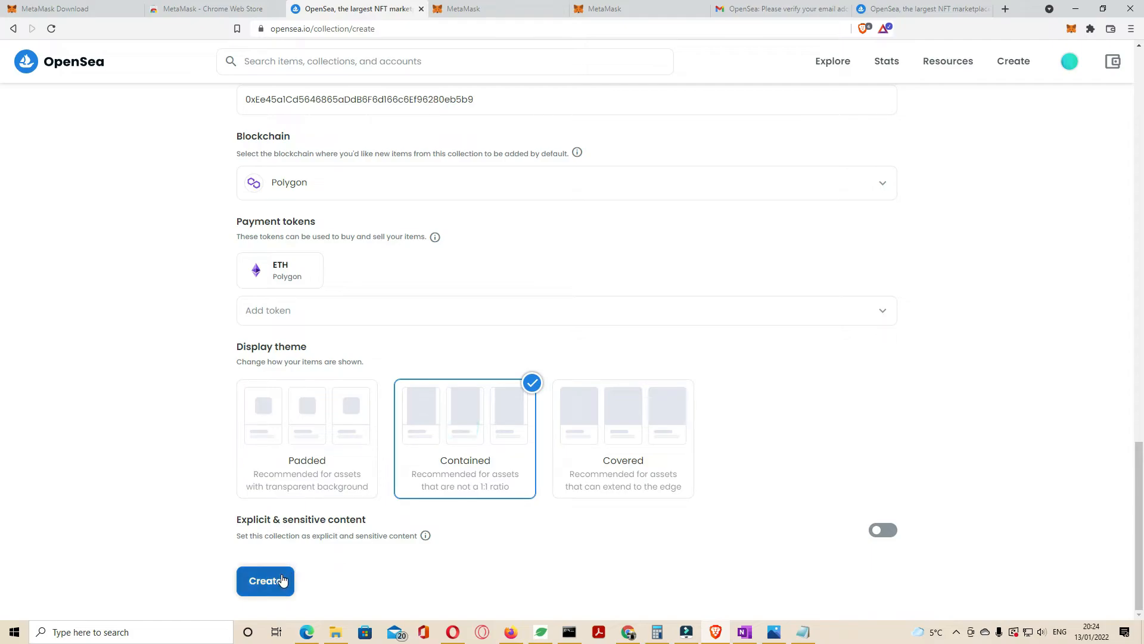
scroll(585, 383, up, 20)
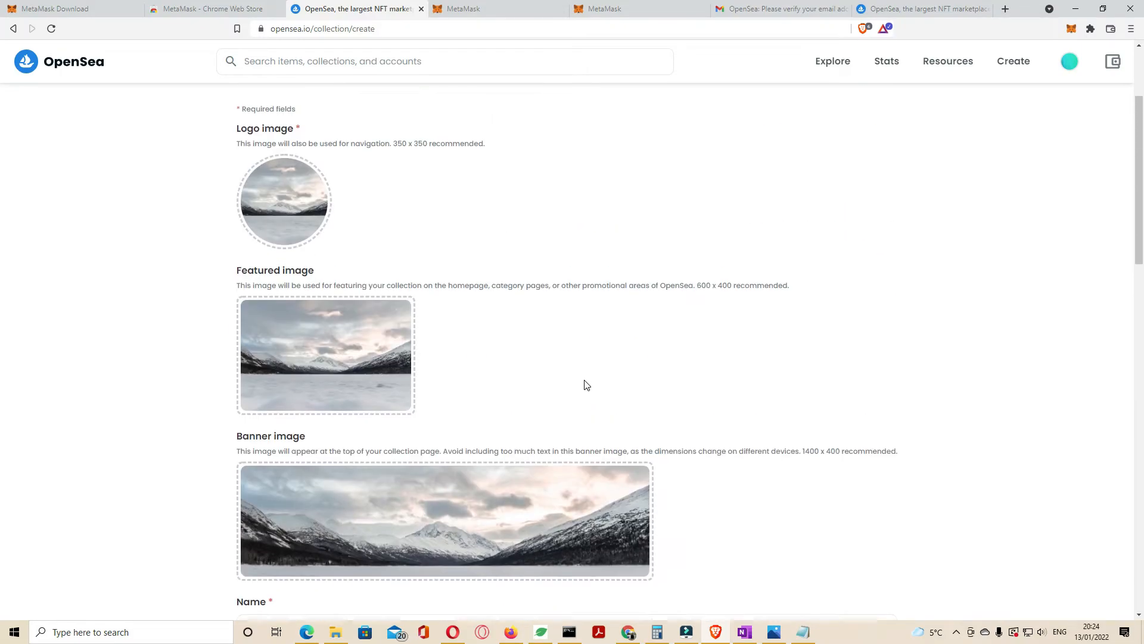
scroll(585, 385, down, 20)
Step: Create the Test collection nfts collection and highlight its title and description
click(247, 581)
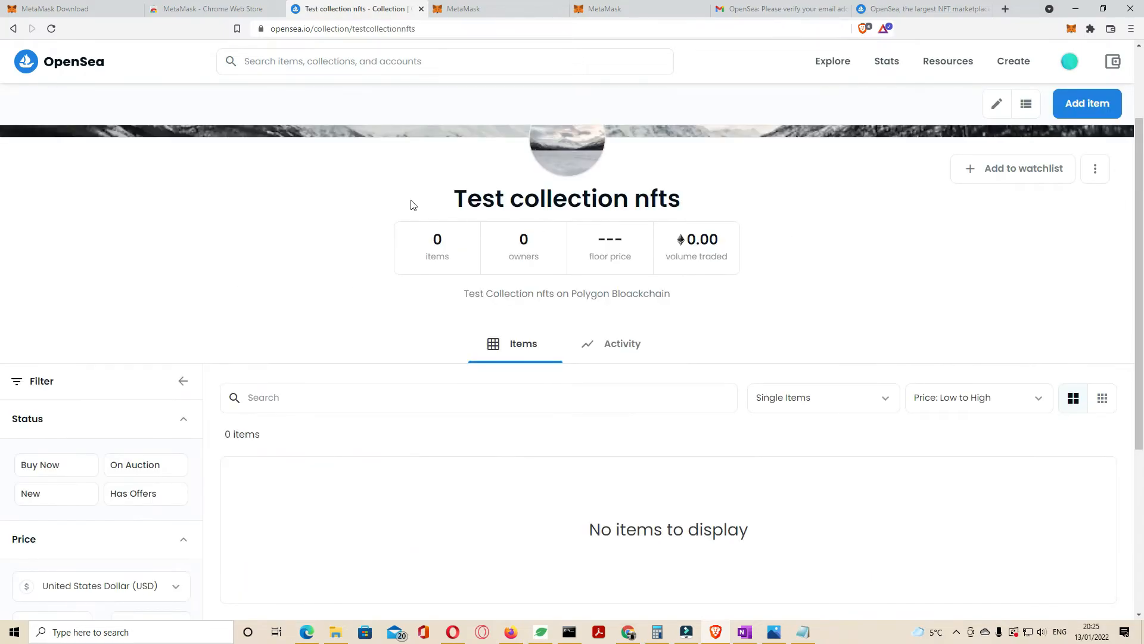
drag(466, 199, 728, 199)
drag(463, 294, 710, 306)
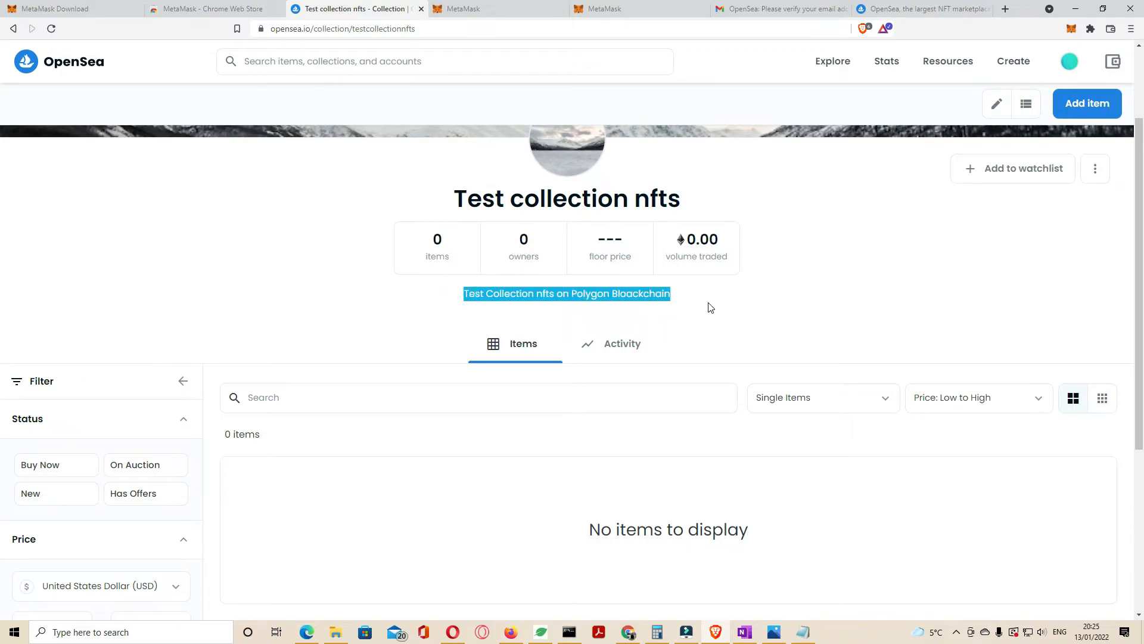
Step: Add a new item with the snow image, named 'Snow Sky'
click(1086, 108)
click(486, 320)
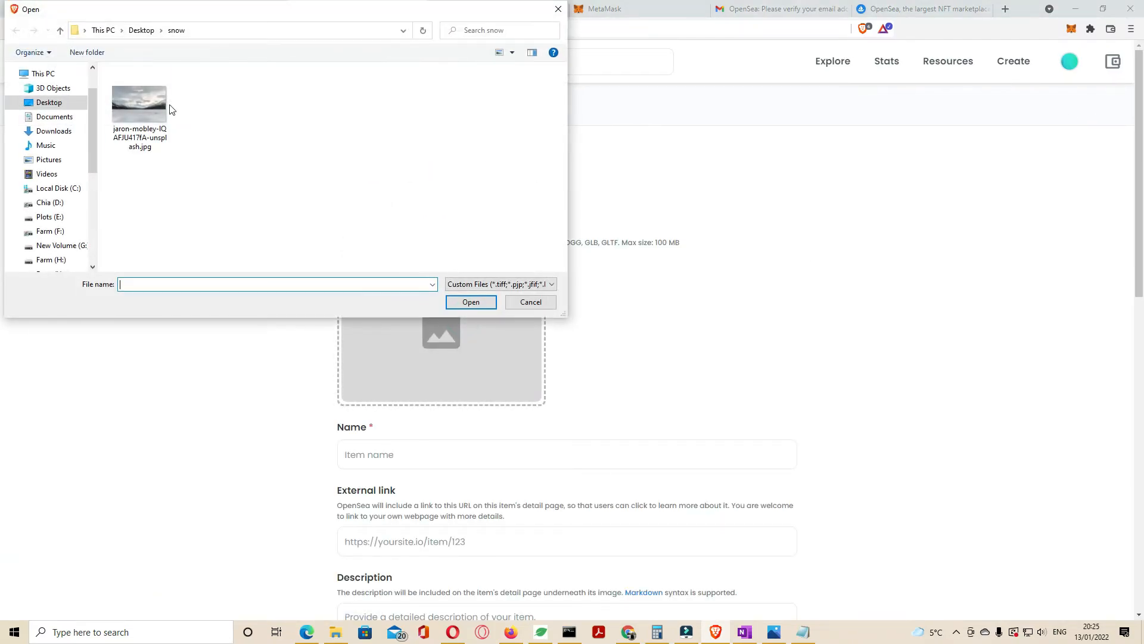
double_click(161, 109)
click(405, 455)
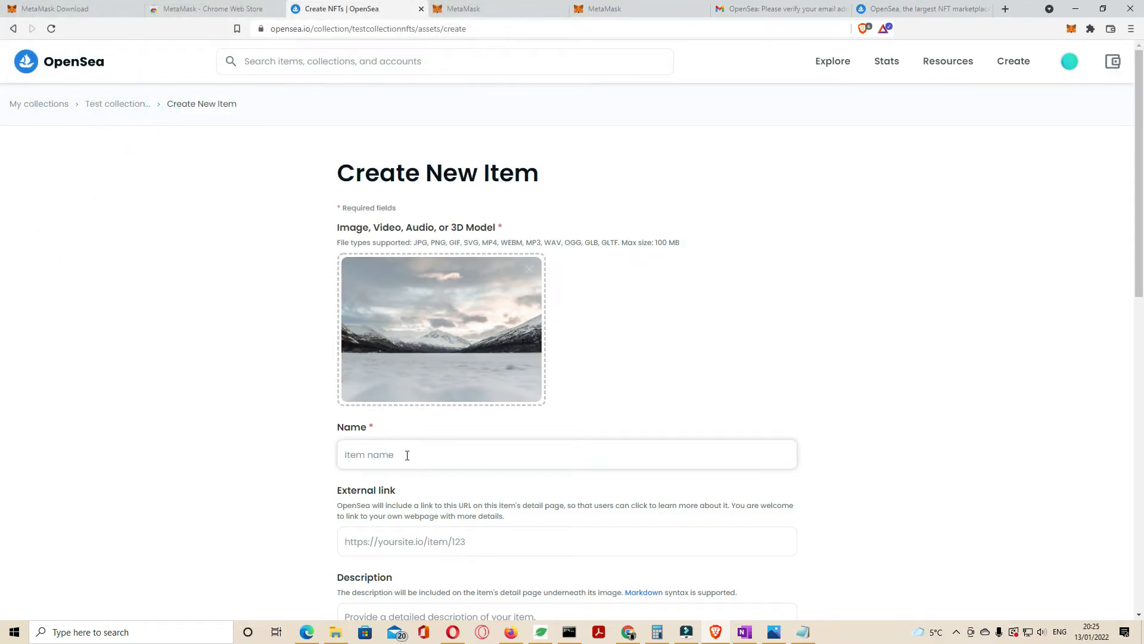
text(Snow Sky)
scroll(459, 439, down, 4)
click(337, 253)
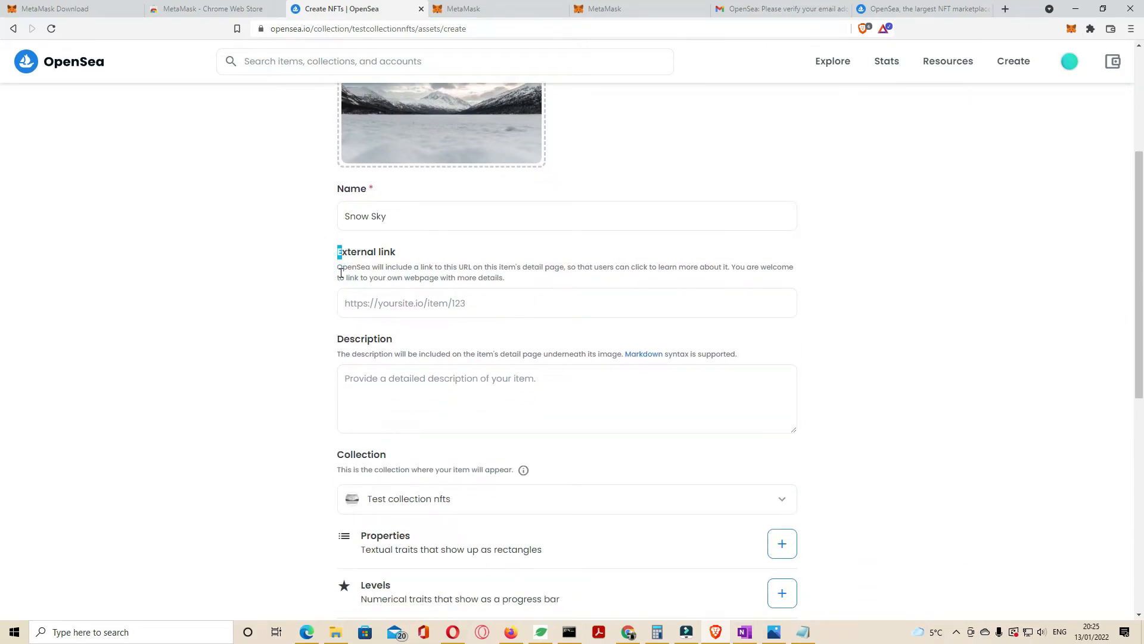
Step: Give the item the description 'snow sky on polygon' and mint it
click(472, 300)
click(415, 385)
text(snow sky on polygon)
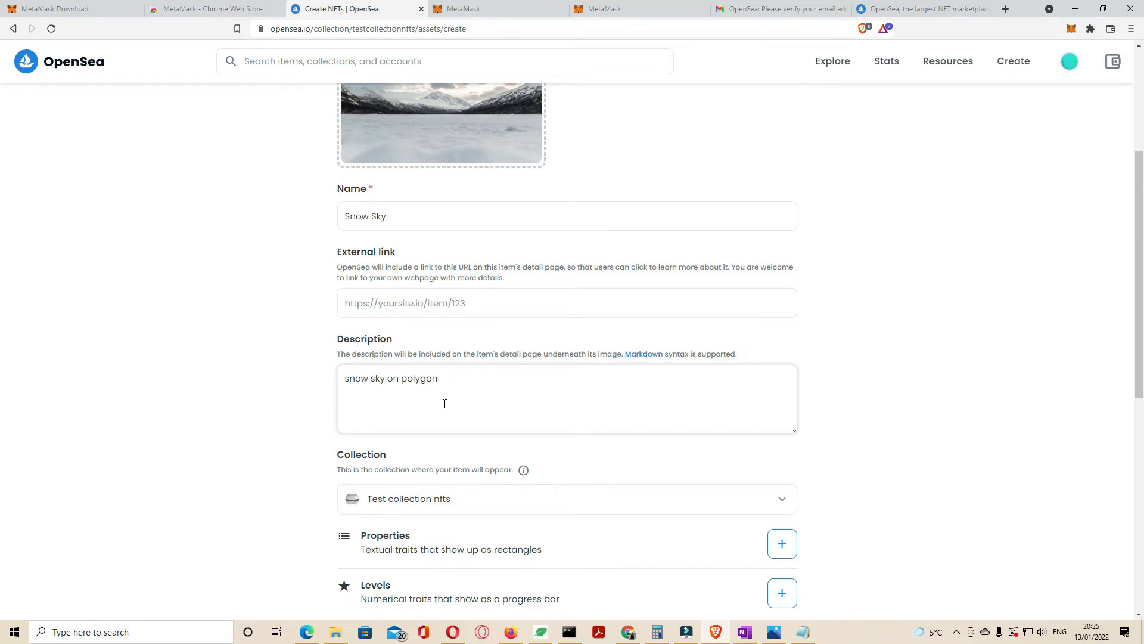
click(935, 433)
scroll(608, 465, down, 5)
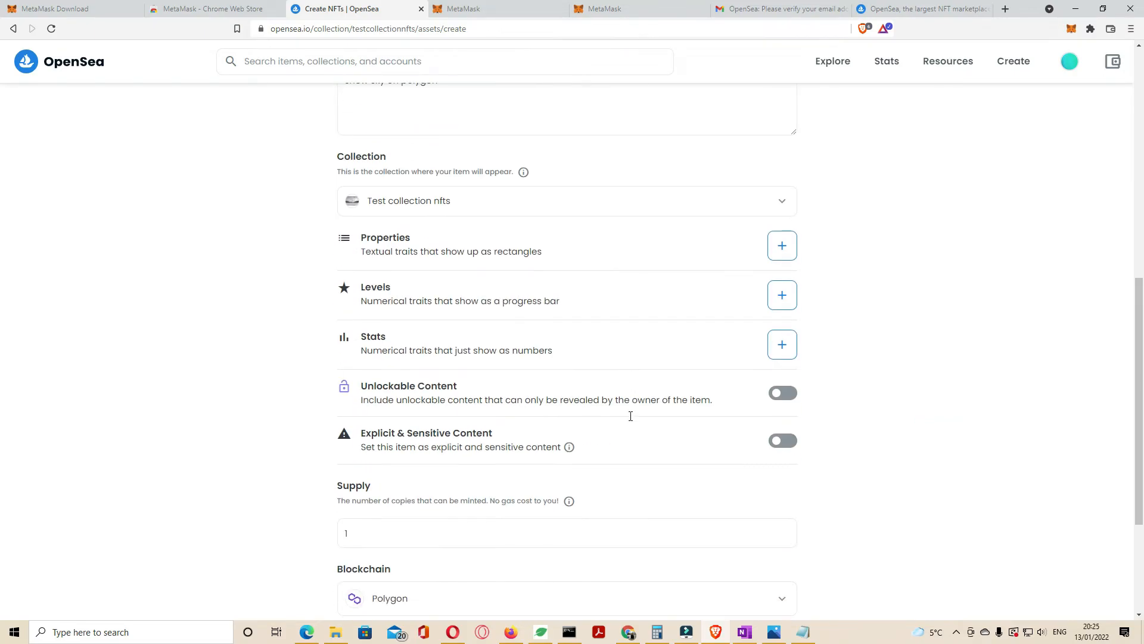
scroll(630, 422, down, 3)
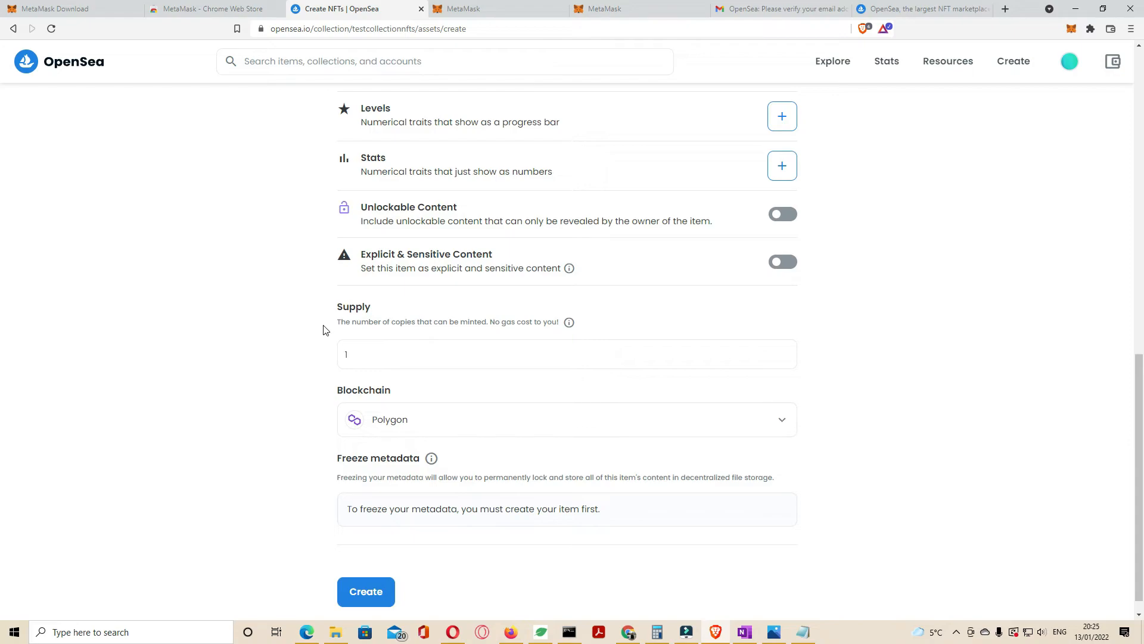
click(375, 593)
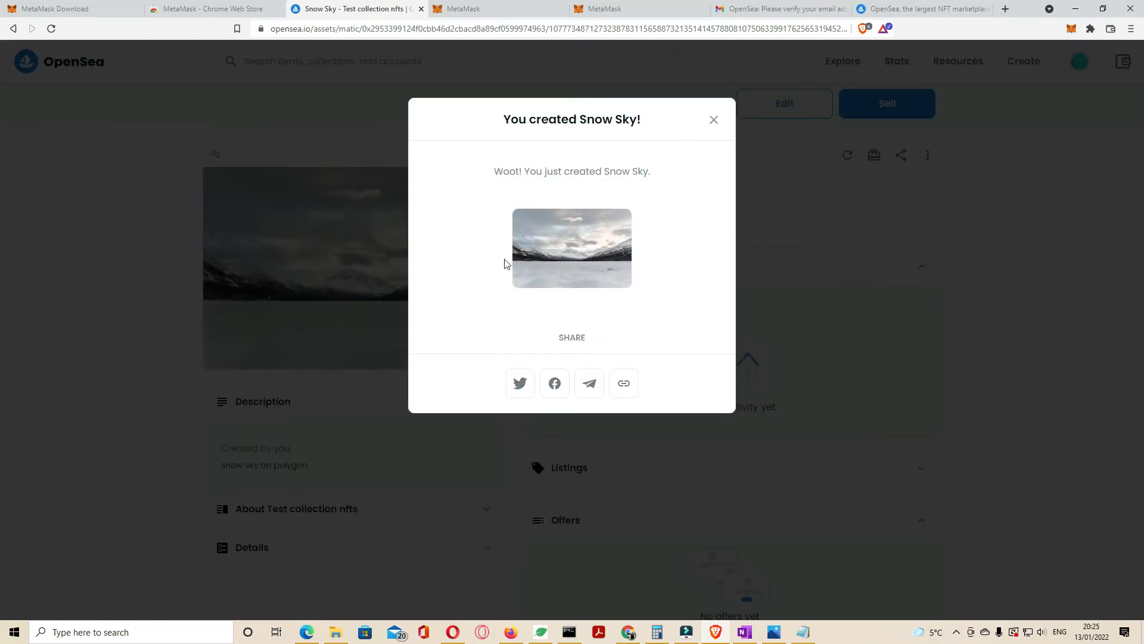
Step: List Snow Sky at 0.01 ETH for one month, reconnecting MetaMask when prompted
click(714, 120)
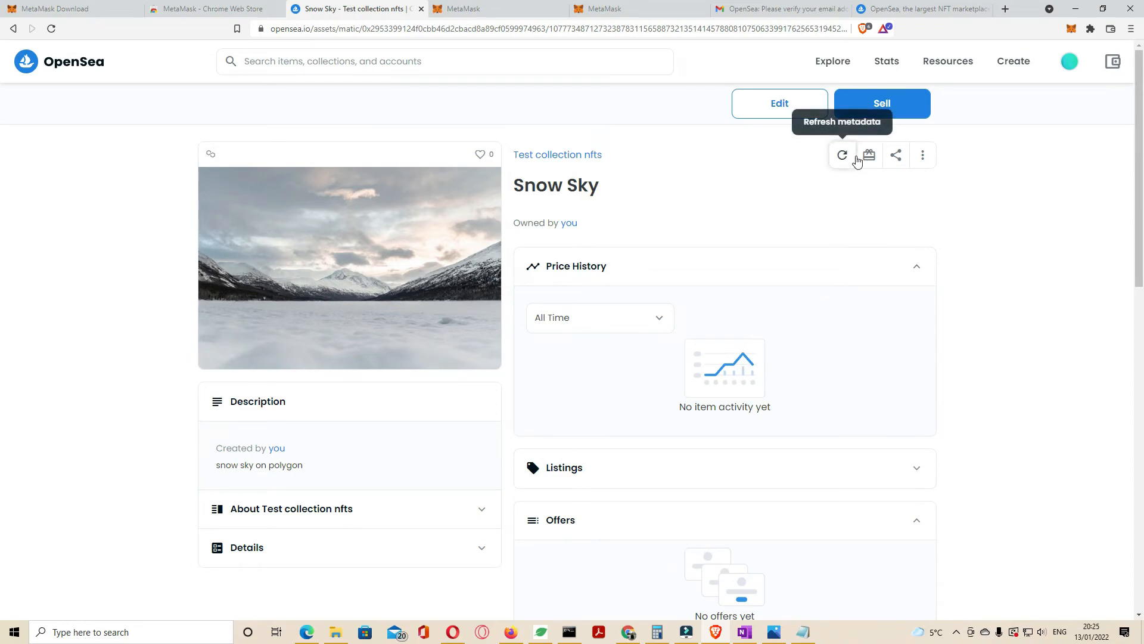
click(915, 117)
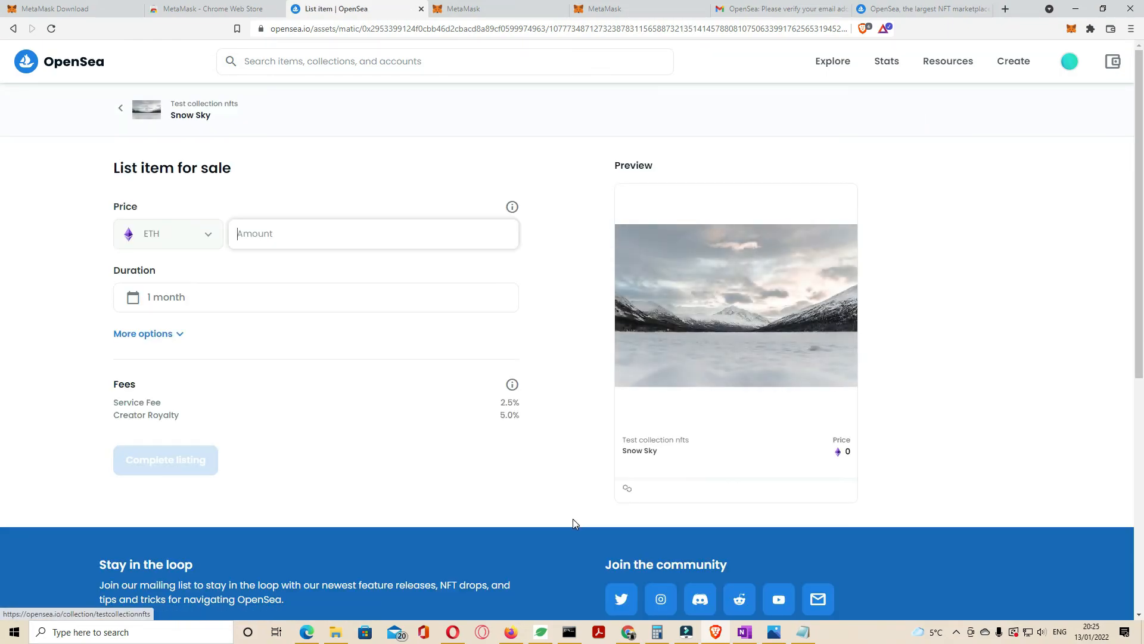
text(0.0)
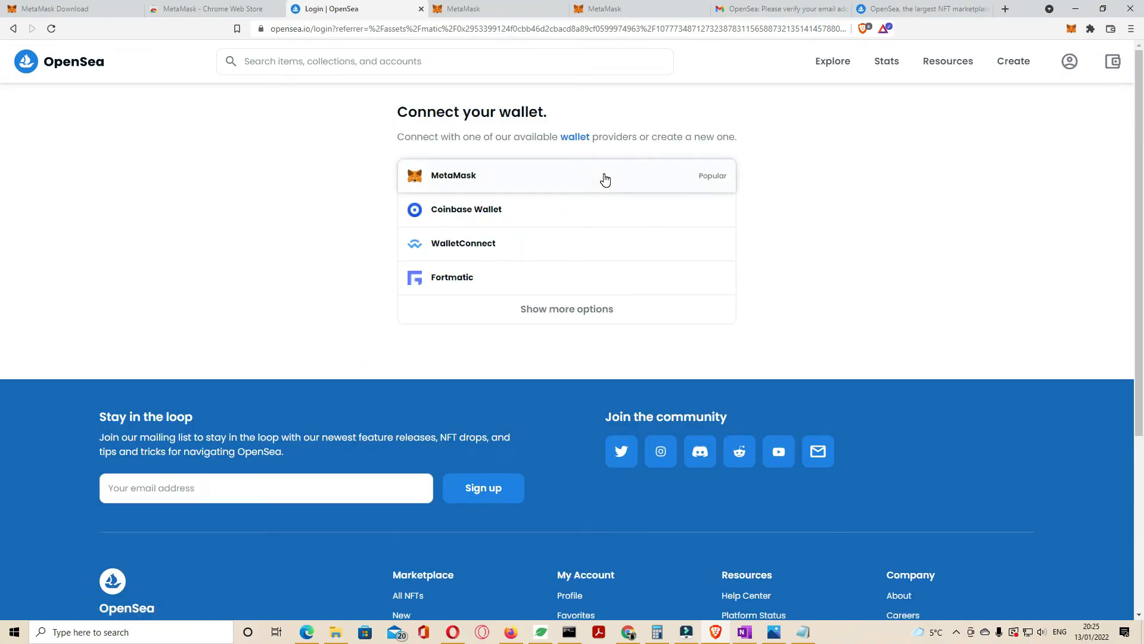
click(602, 176)
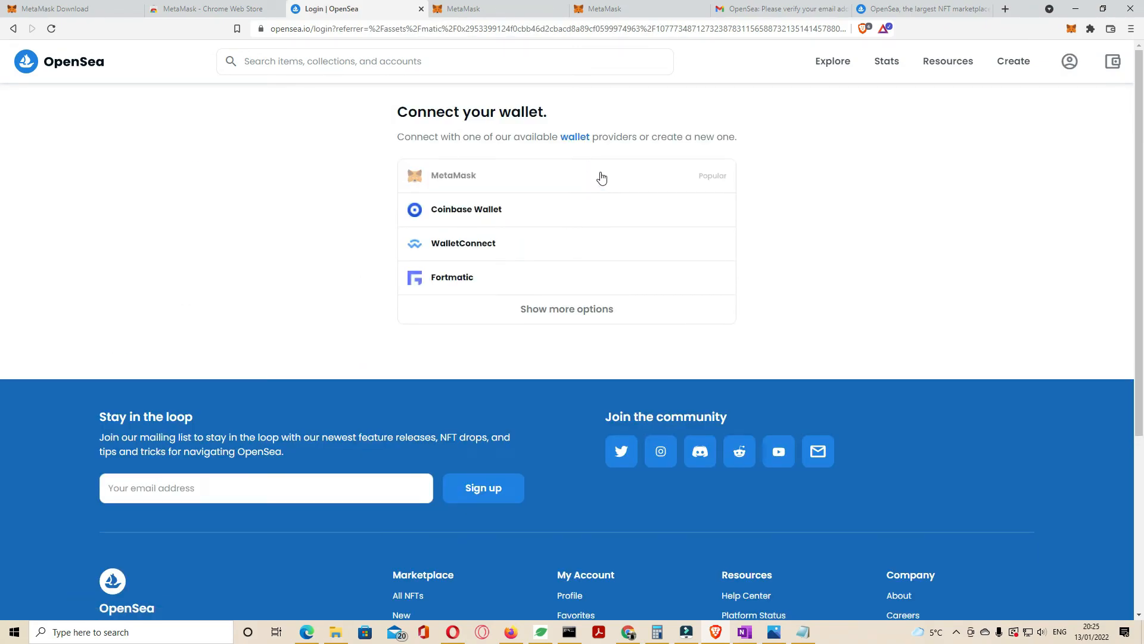
click(492, 219)
text(0.0)
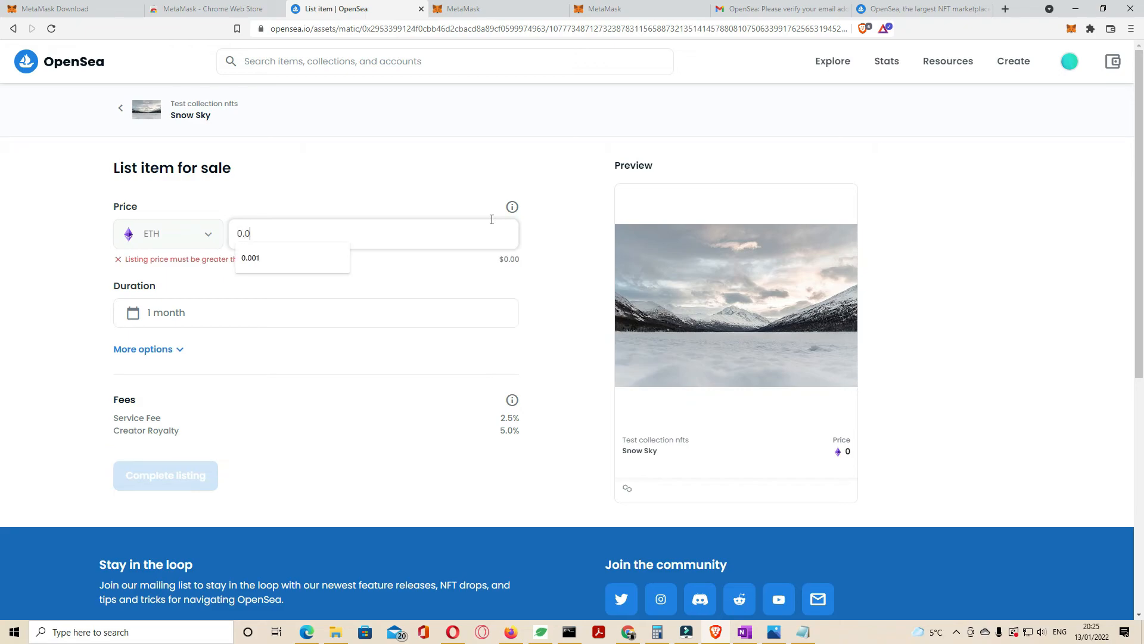
text(1)
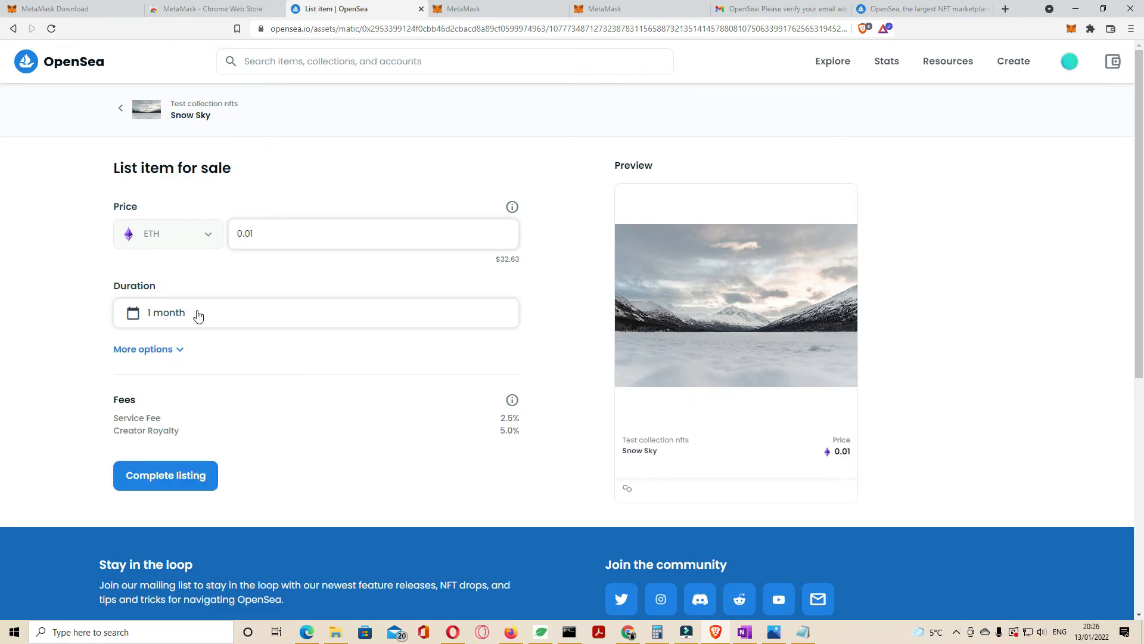
click(183, 472)
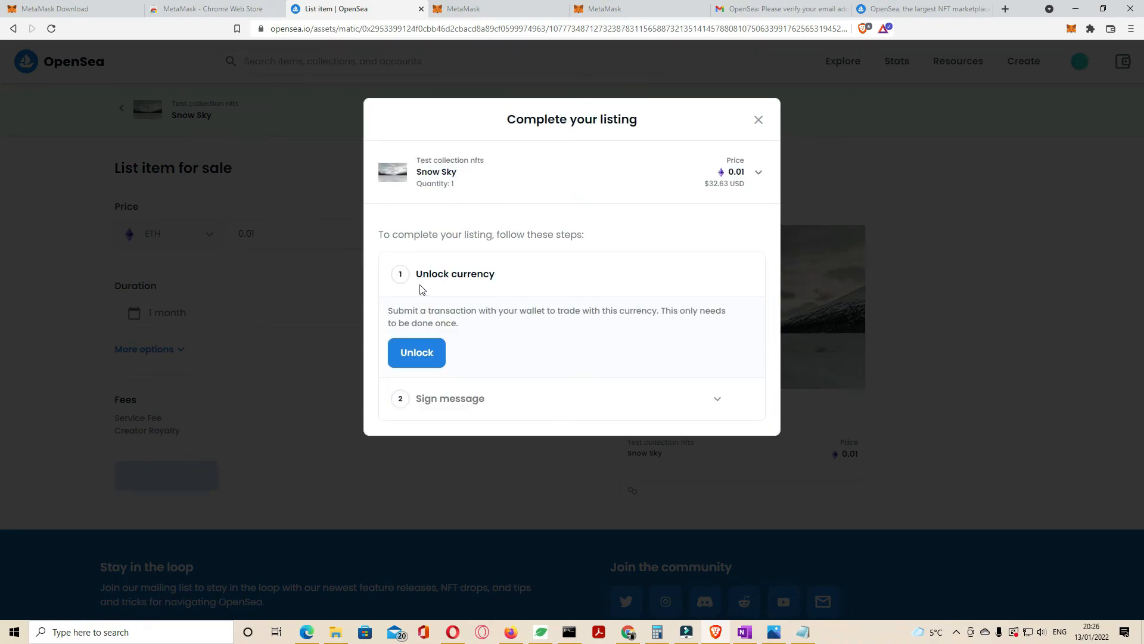
Step: Unlock the currency and sign the listing message in MetaMask to confirm the 0.01 ETH sale
click(426, 358)
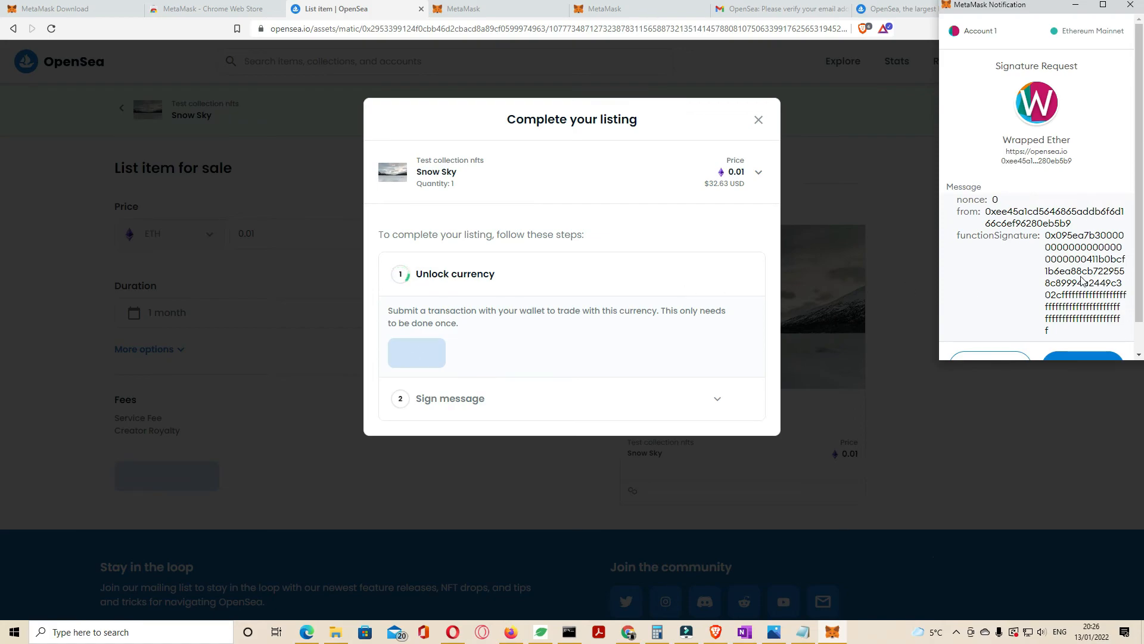
scroll(1083, 280, down, 3)
click(1081, 335)
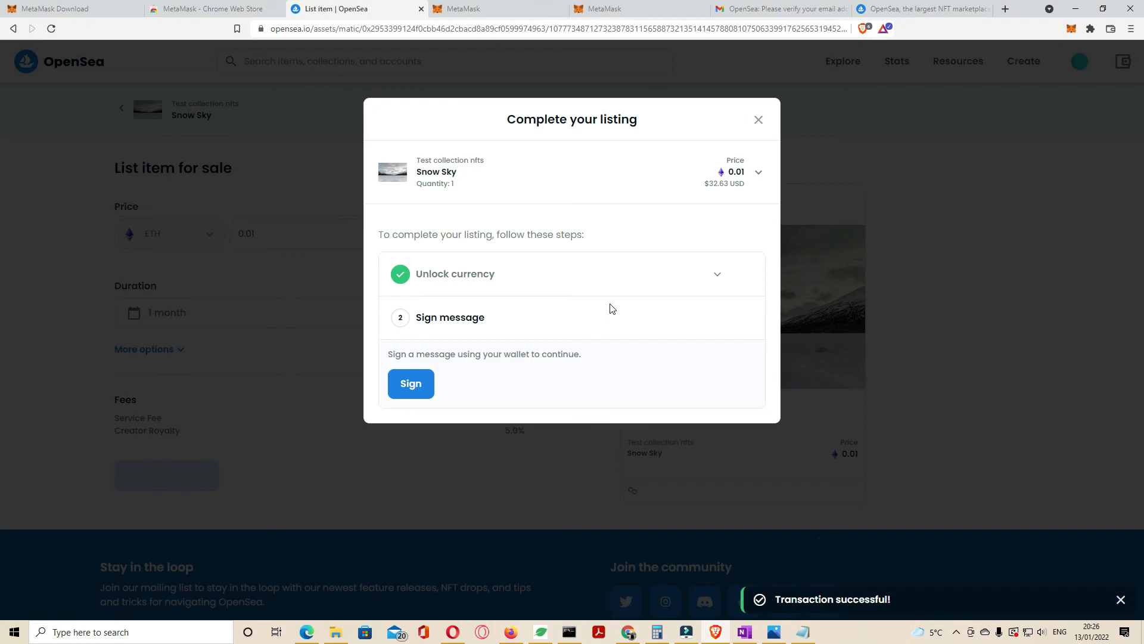
click(412, 387)
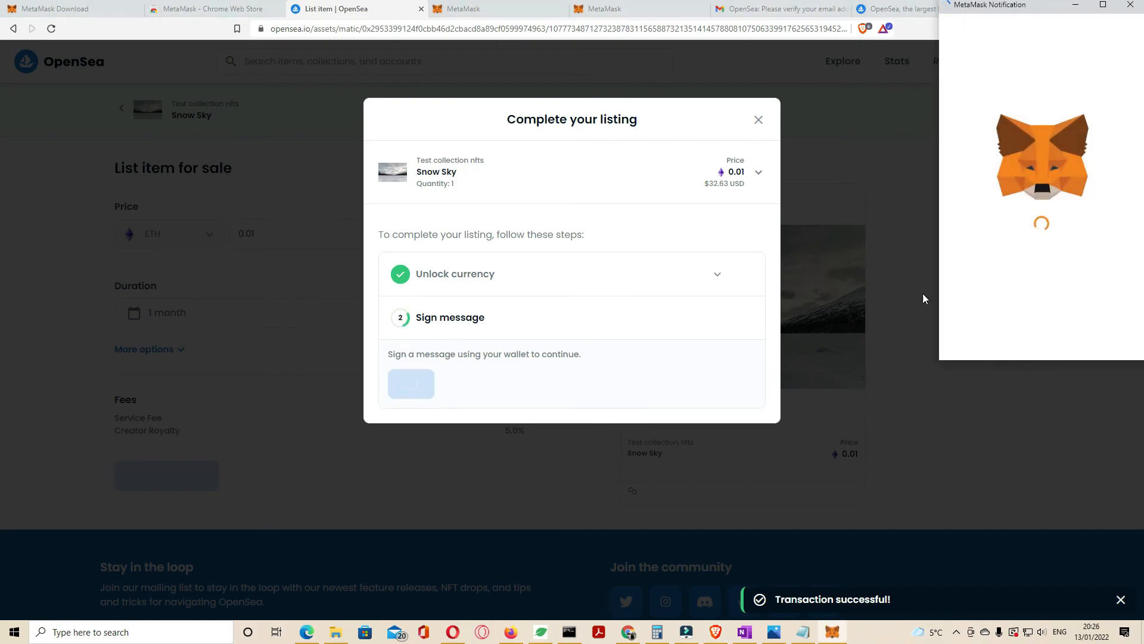
click(1100, 331)
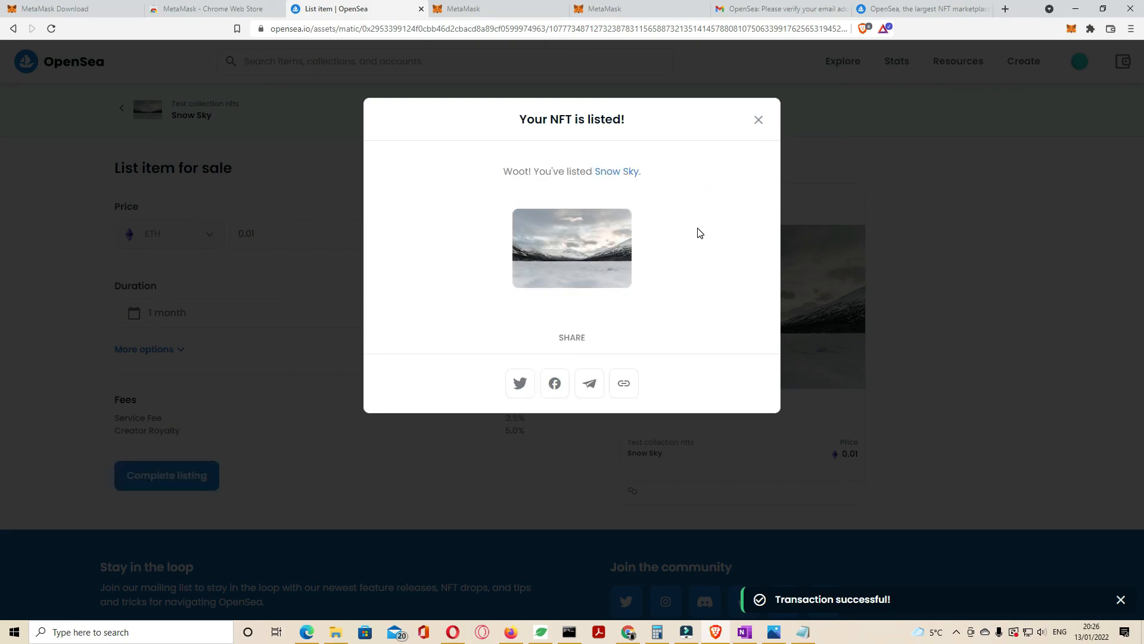
Step: Review Snow Sky's 0.01 ETH listing in Item Activity, then go to the Test collection nfts page
click(621, 177)
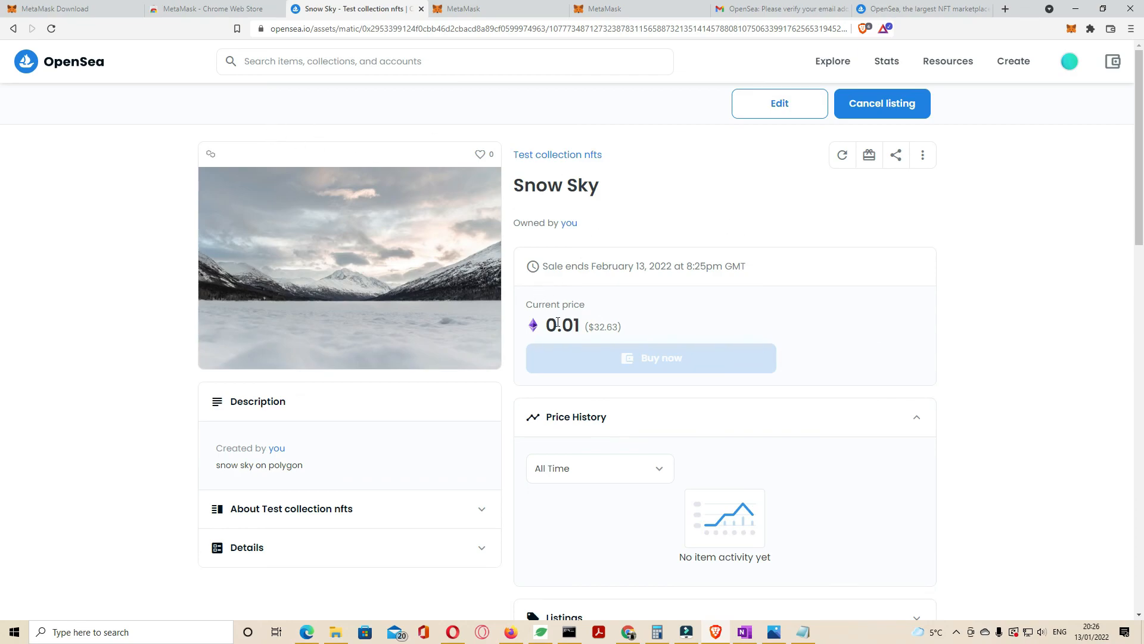
scroll(656, 346, down, 2)
scroll(482, 418, down, 5)
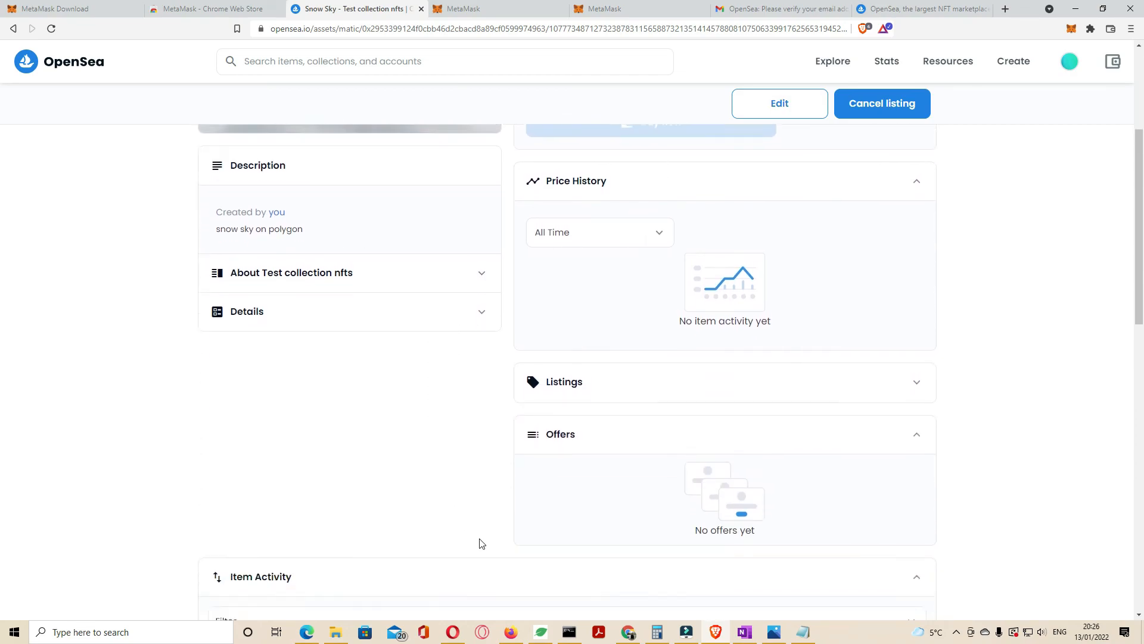
scroll(516, 524, down, 2)
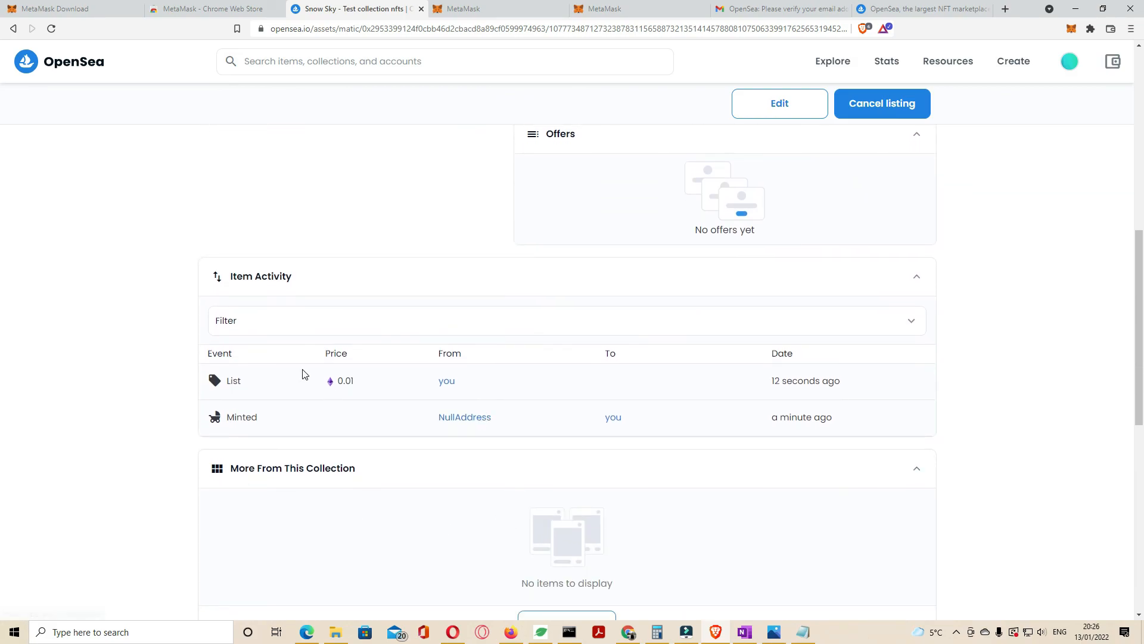
scroll(581, 435, up, 9)
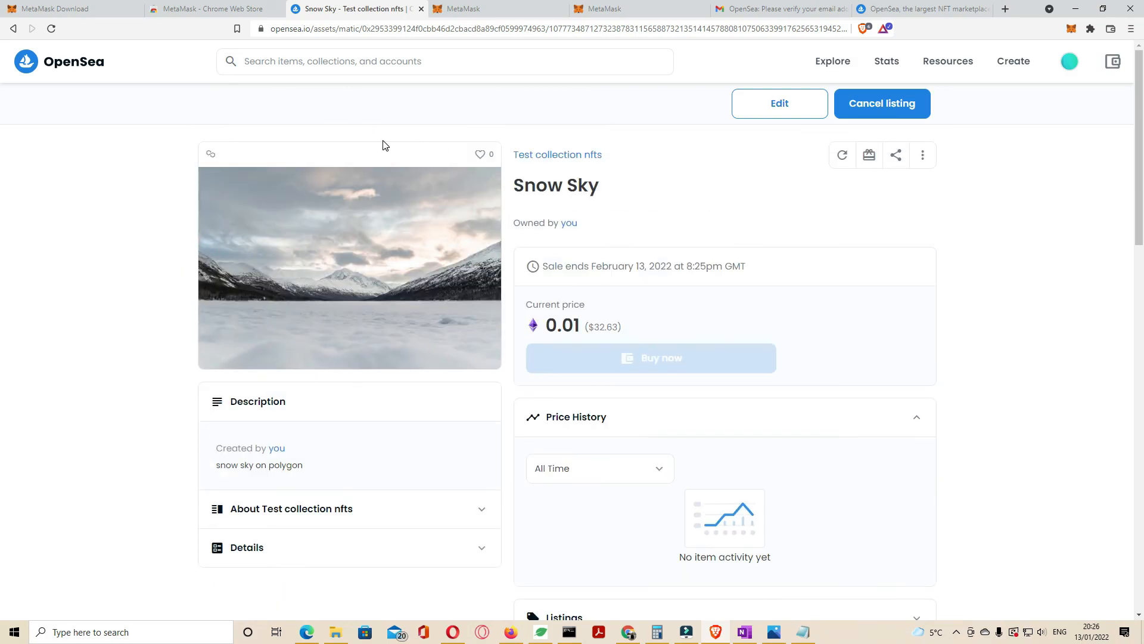
click(544, 155)
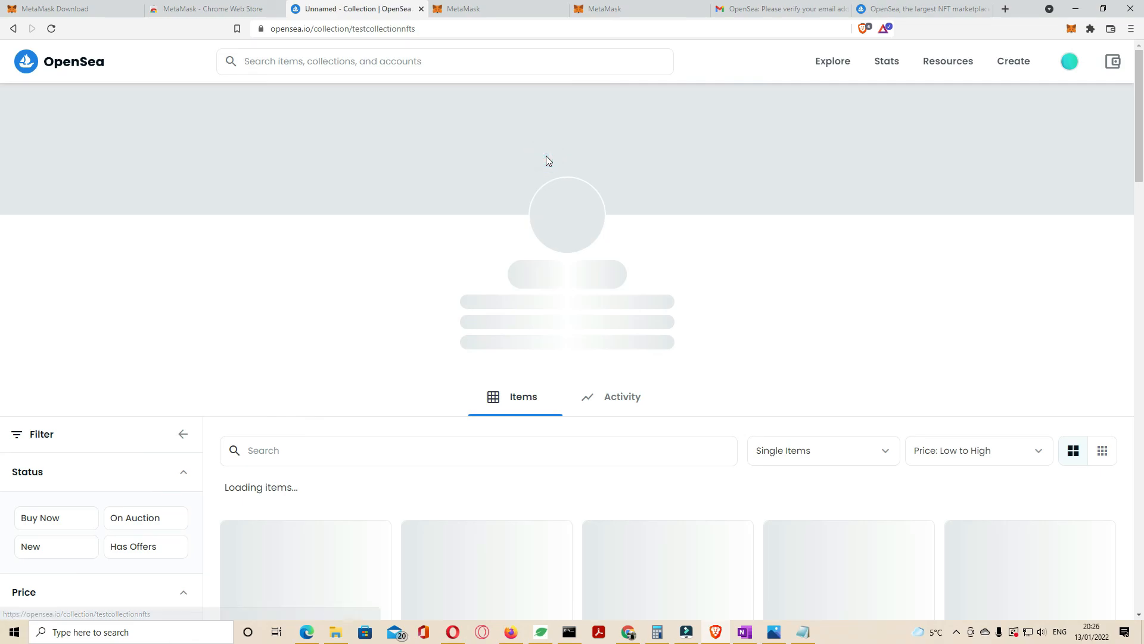